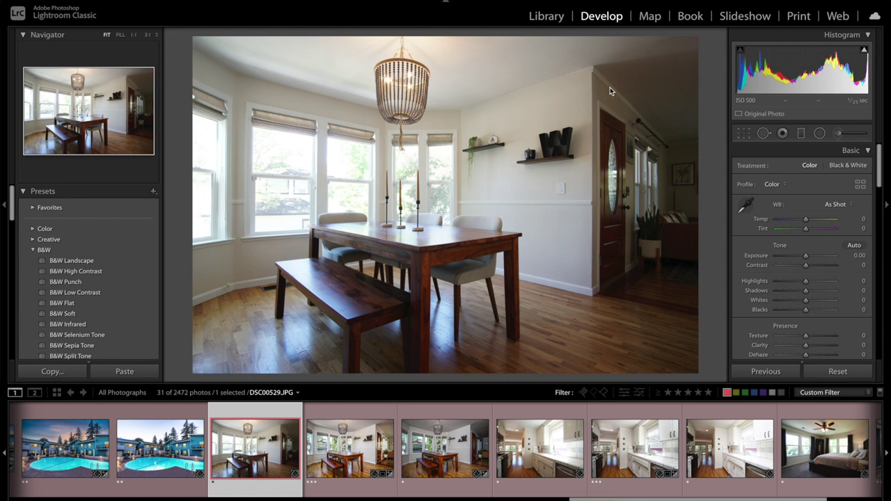
Compare the ambient dining room photo DSC00529.JPG with the darker exposure DSC00532.JPG, returning to DSC00529.JPG
click(451, 447)
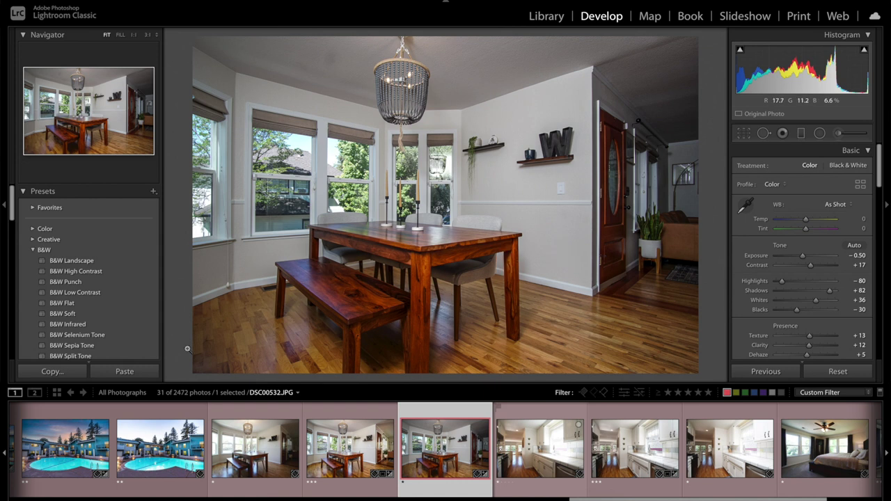
click(265, 438)
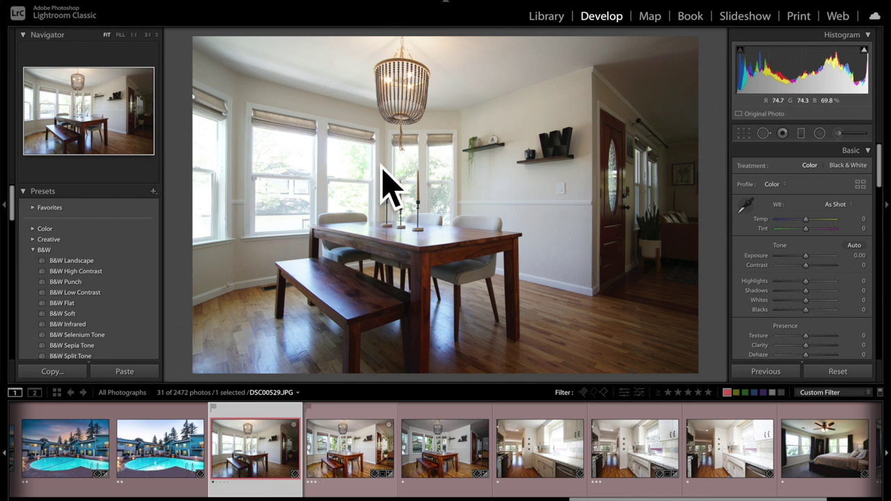
mouse_move(865, 54)
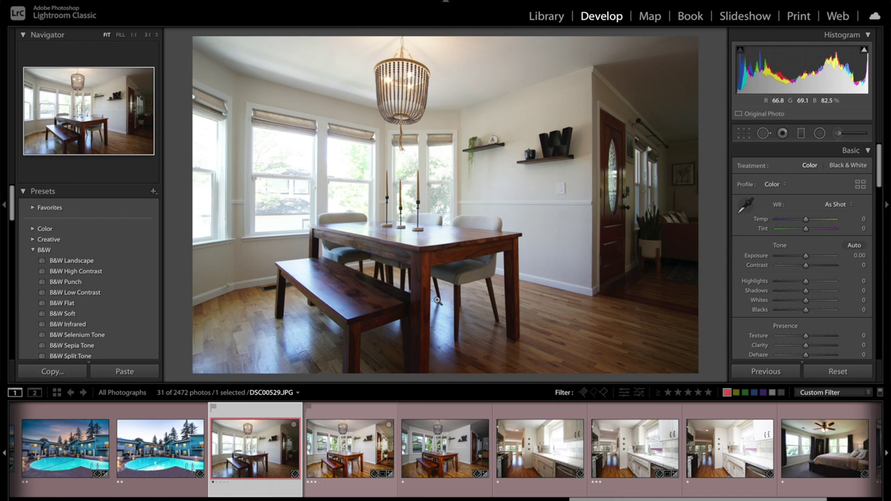
click(446, 453)
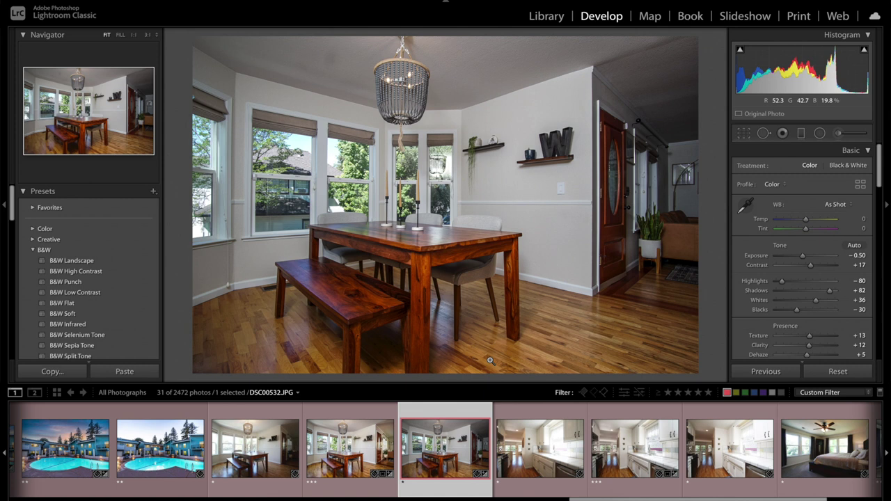
key(Left)
key(Left)
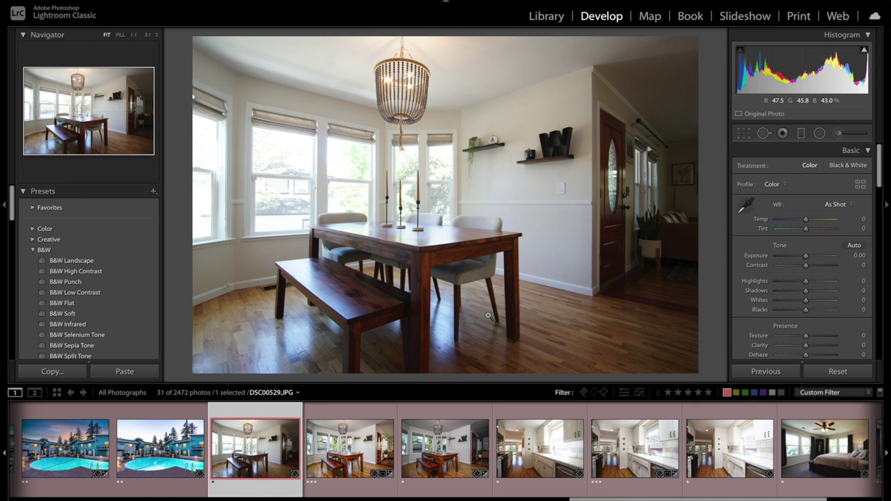
Inspect the chandelier and ceiling in DSC00532.JPG at 1:1, then fit the whole photo in view again
click(459, 439)
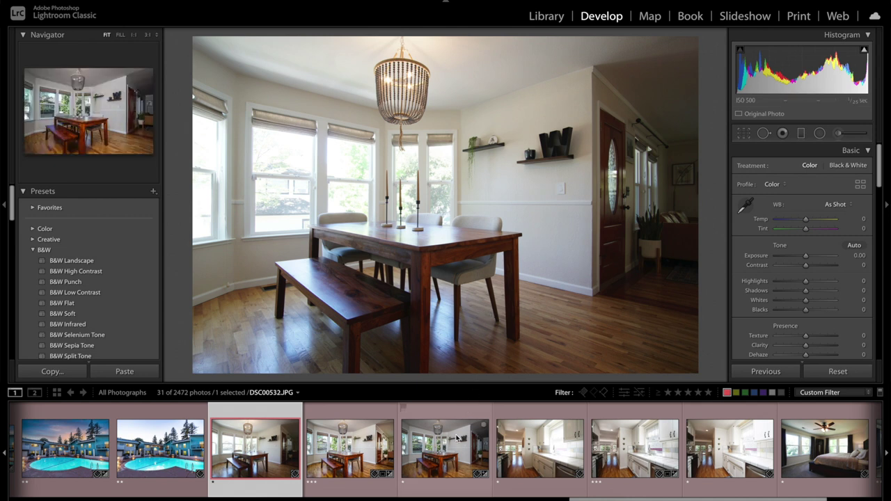
click(417, 44)
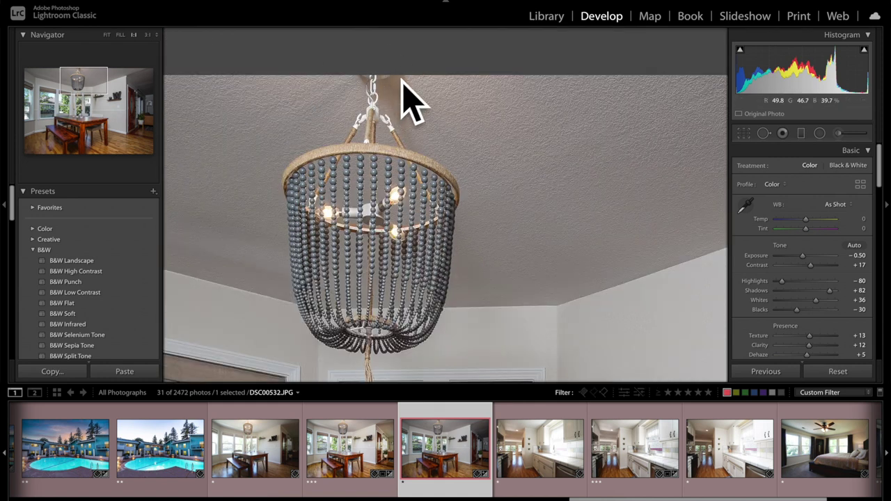
click(108, 35)
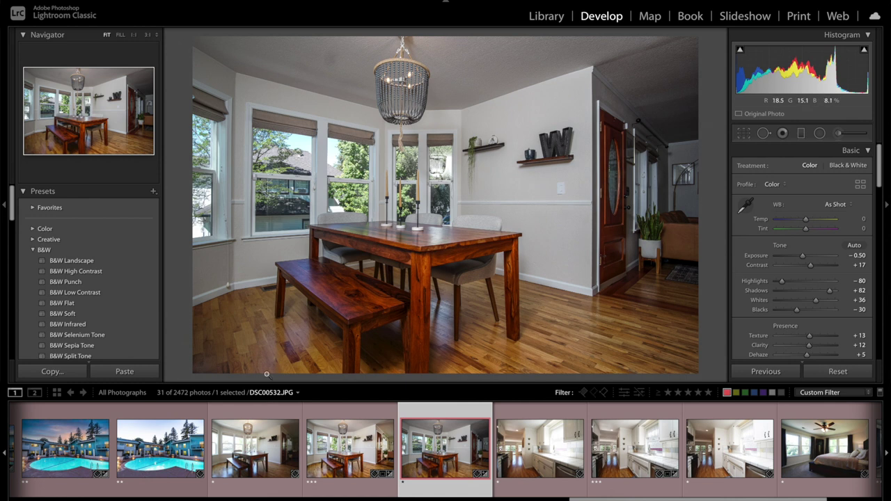
Alternate between DSC00529.JPG and DSC00532.JPG to examine their lighting on the walls and windows
click(285, 449)
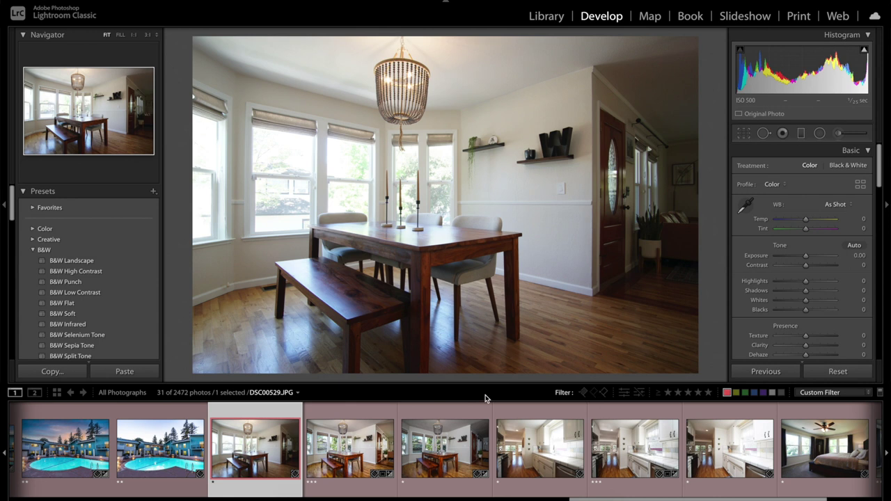
click(445, 448)
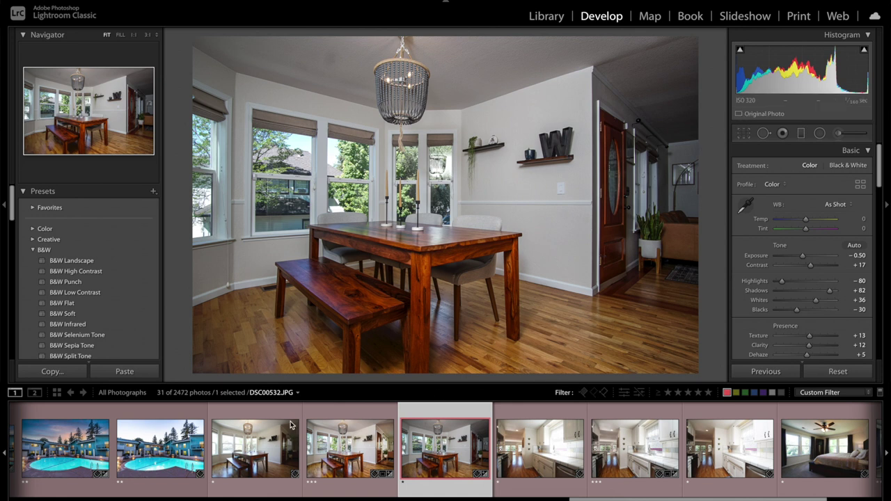
click(259, 450)
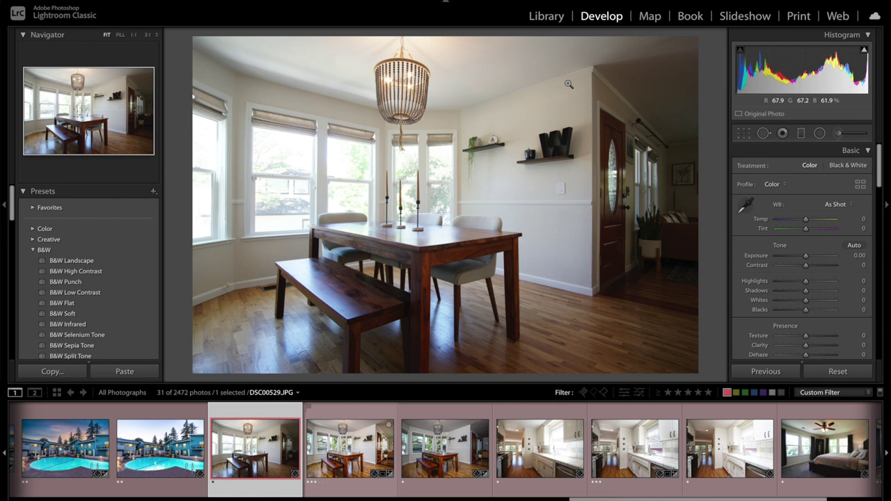
click(454, 491)
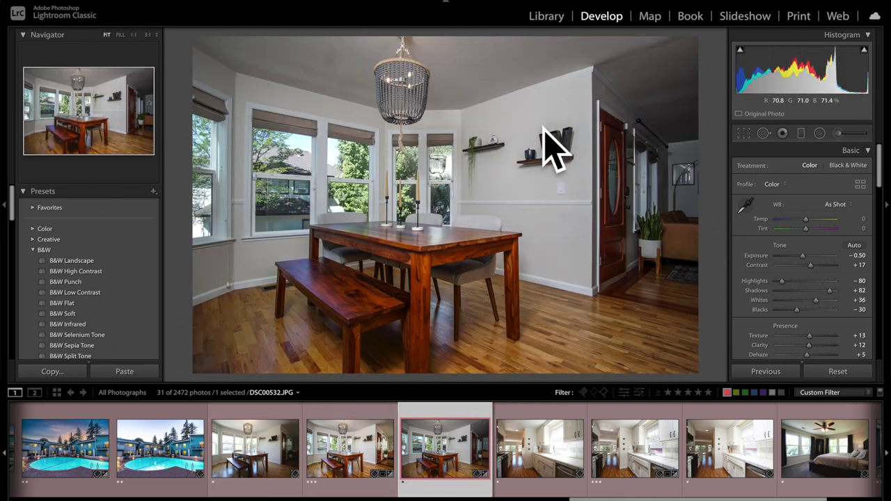
click(264, 466)
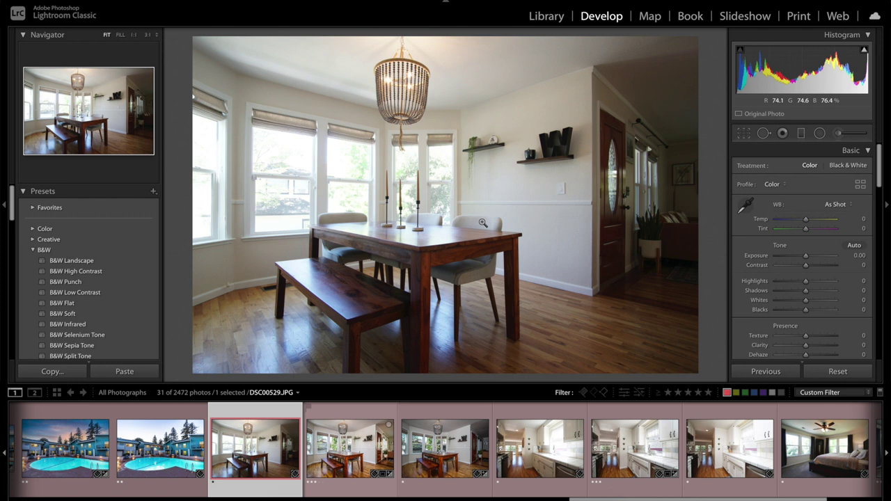
Apply the Ambient Yellow Out - a6400 preset to the ambient photo DSC00529.JPG
scroll(129, 257, down, 10)
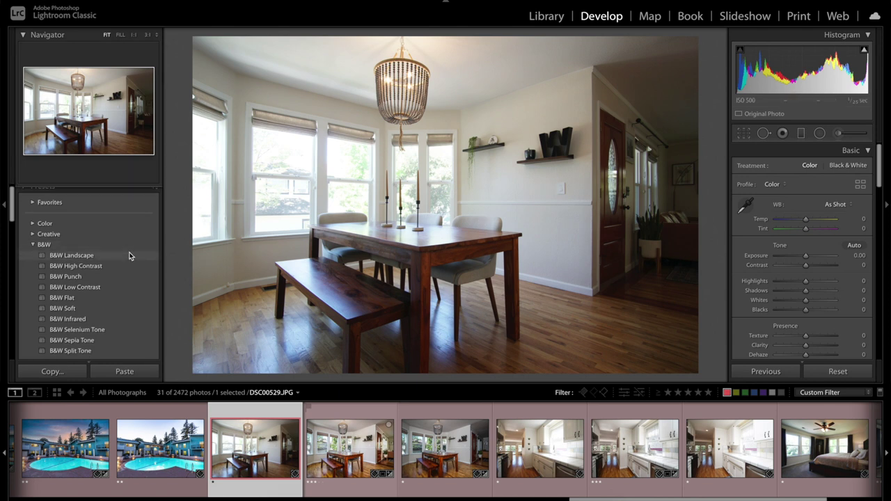
scroll(129, 257, down, 6)
scroll(129, 256, up, 3)
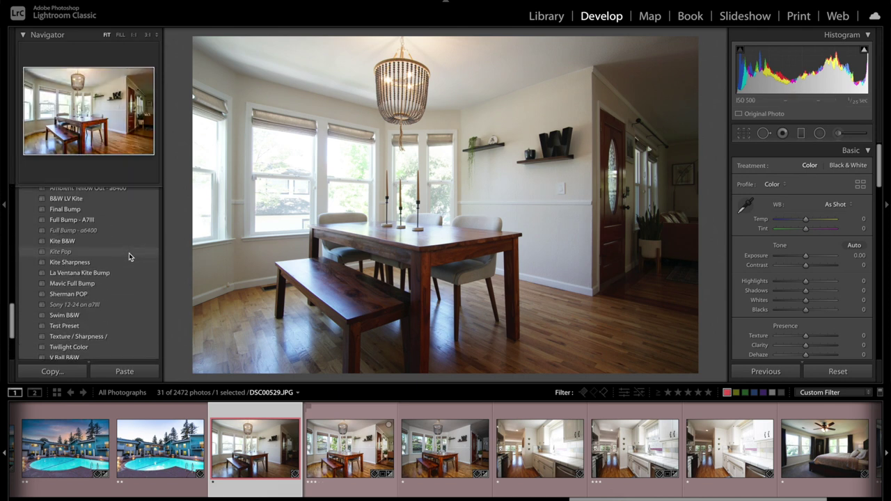
scroll(129, 253, up, 1)
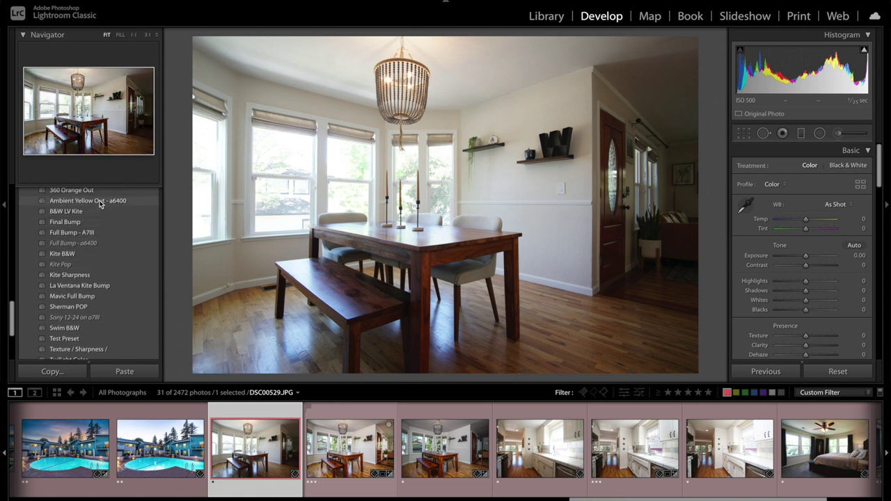
click(99, 202)
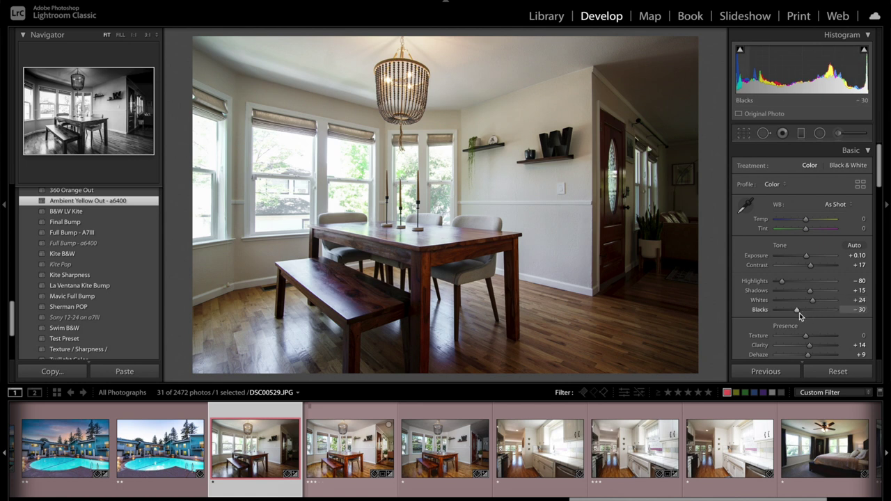
Review the preset's tone and colour adjustments and set the HSL yellow saturation to -30
scroll(801, 309, down, 3)
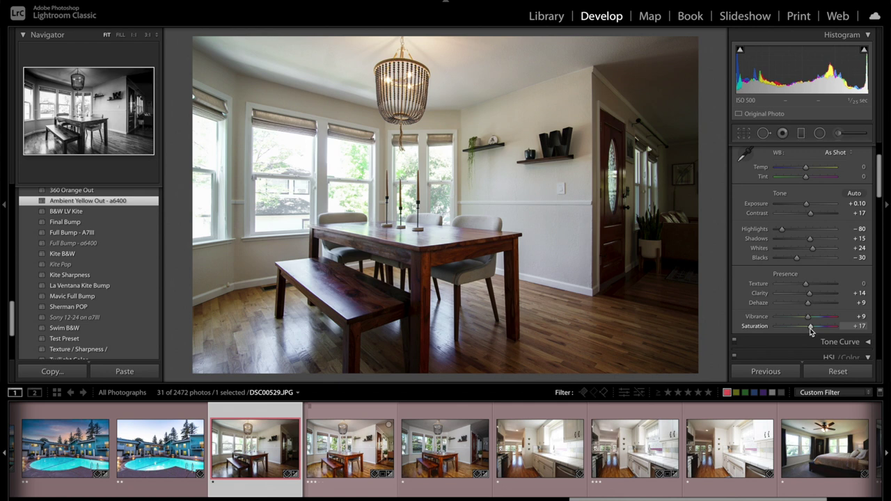
scroll(813, 317, down, 6)
scroll(813, 317, down, 1)
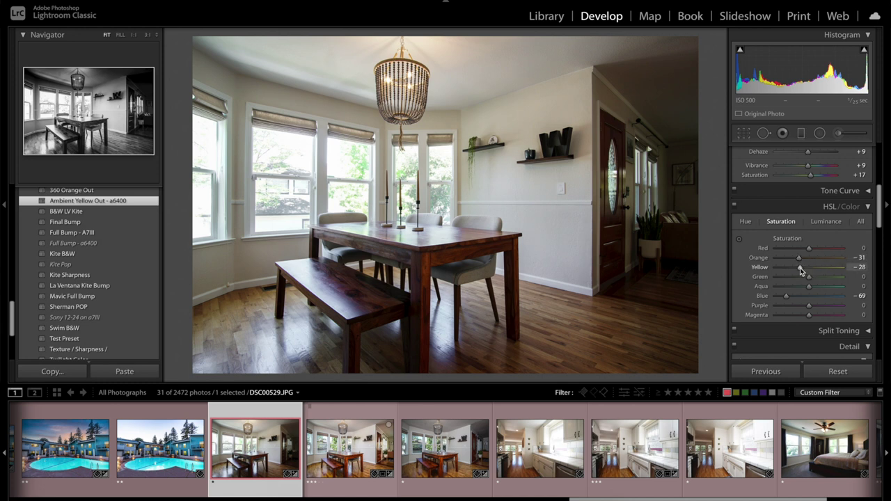
drag(800, 271, 798, 267)
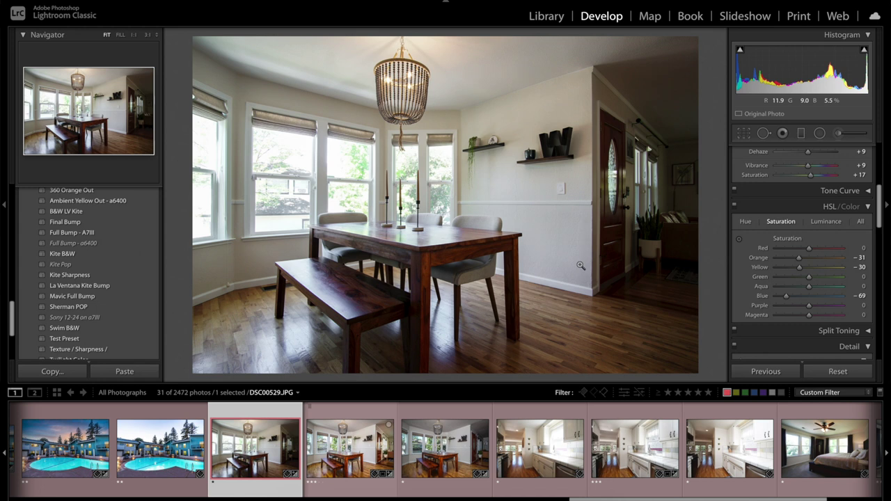
Compare the entryway in DSC00532.JPG and DSC00529-Edit.tif, then return to DSC00529.JPG
click(438, 451)
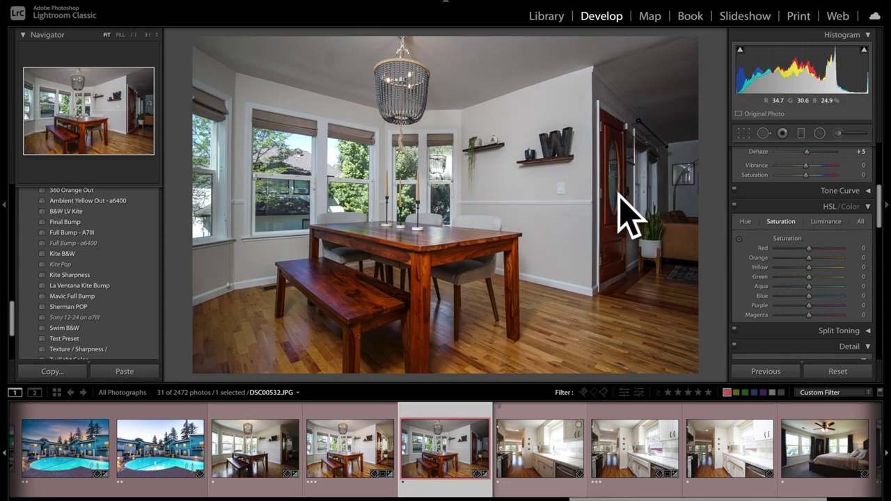
click(356, 449)
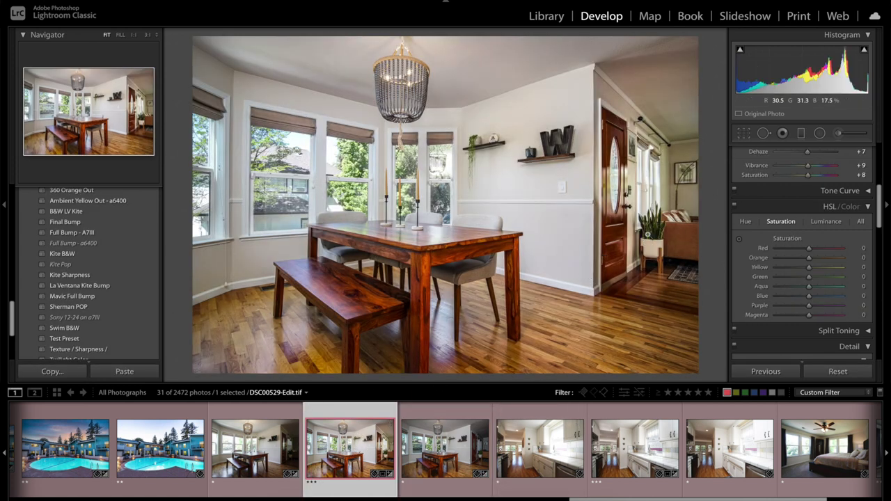
click(276, 446)
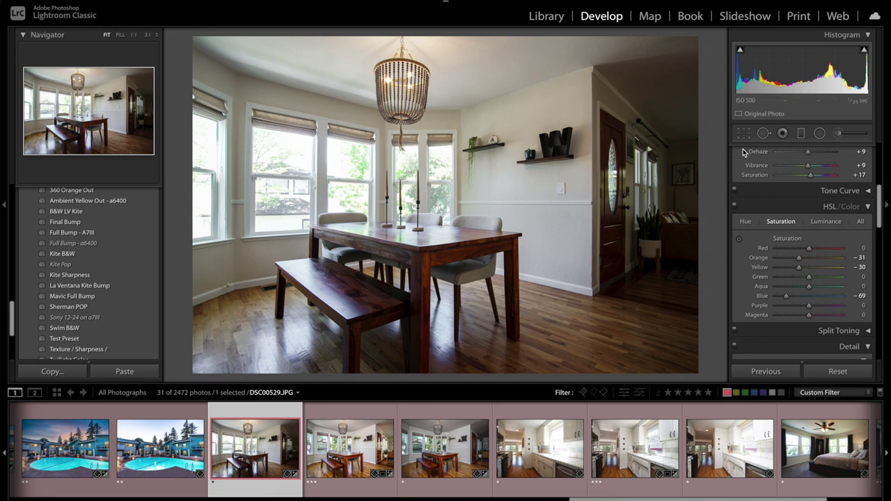
Add a vertical graduated filter over the dark entryway with exposure 2.13, temperature -8 and saturation -14
click(803, 135)
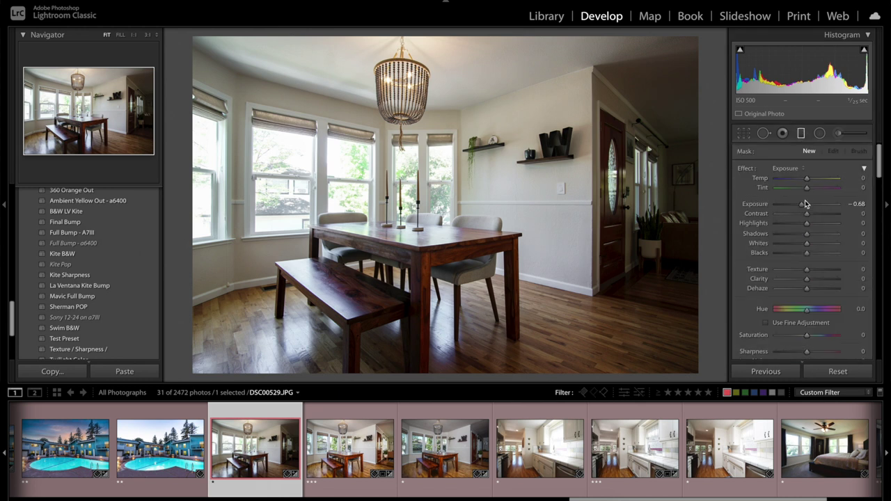
drag(802, 206, 811, 207)
drag(713, 224, 524, 223)
drag(812, 207, 822, 206)
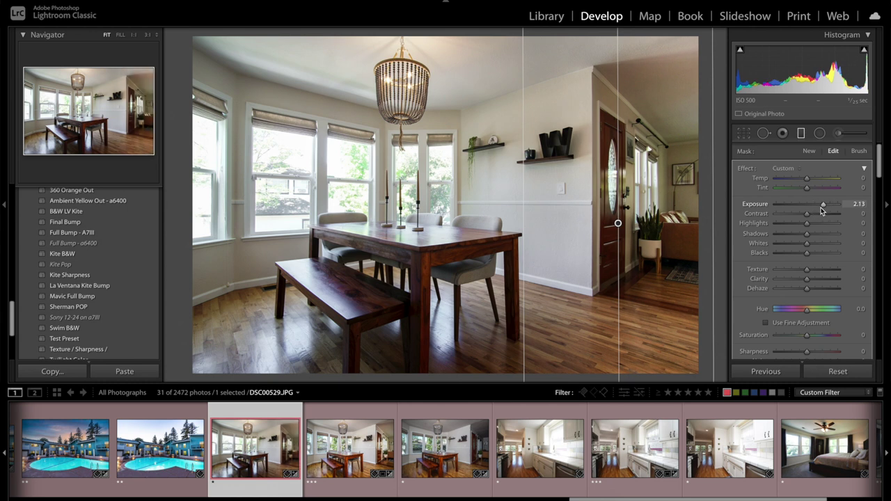
drag(808, 182, 805, 182)
drag(808, 338, 805, 337)
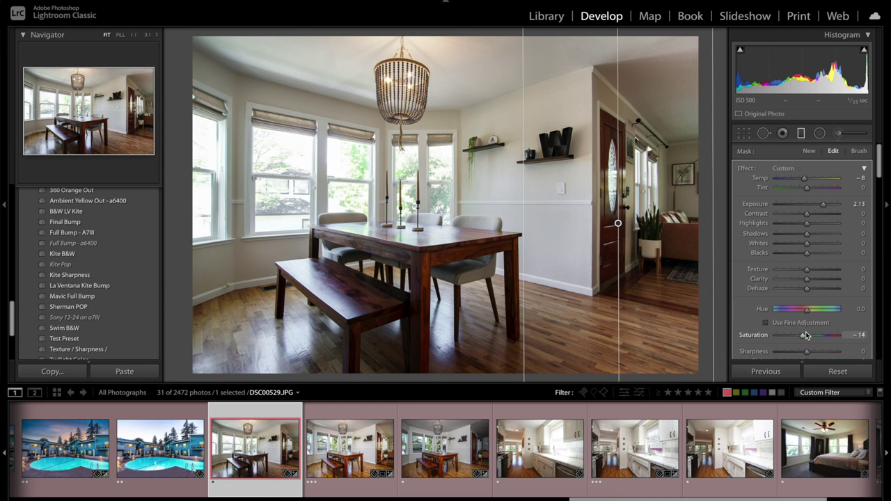
click(840, 133)
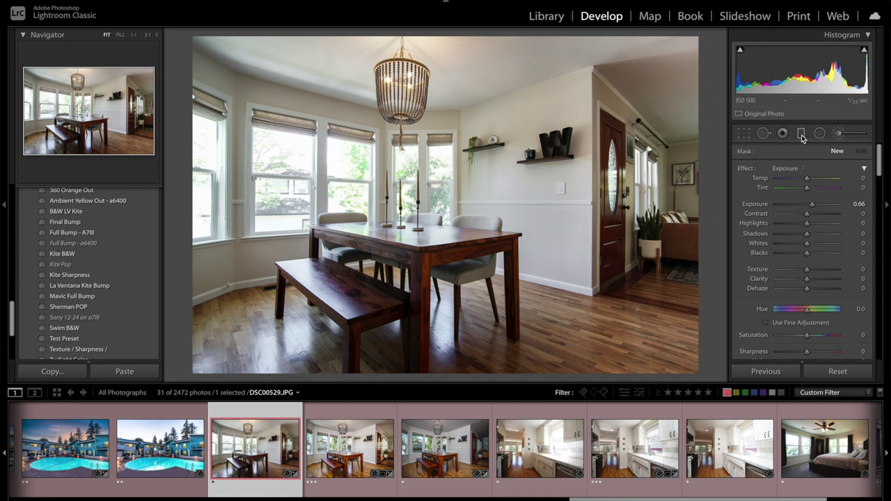
scroll(752, 181, down, 3)
scroll(752, 181, up, 3)
click(836, 133)
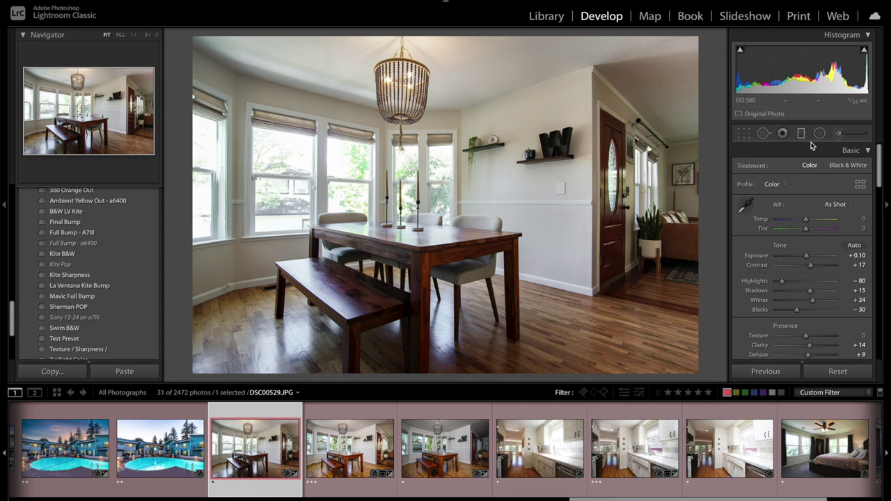
Try correcting the white balance by sampling the white baseboard below the wall, and undo the correction
click(747, 207)
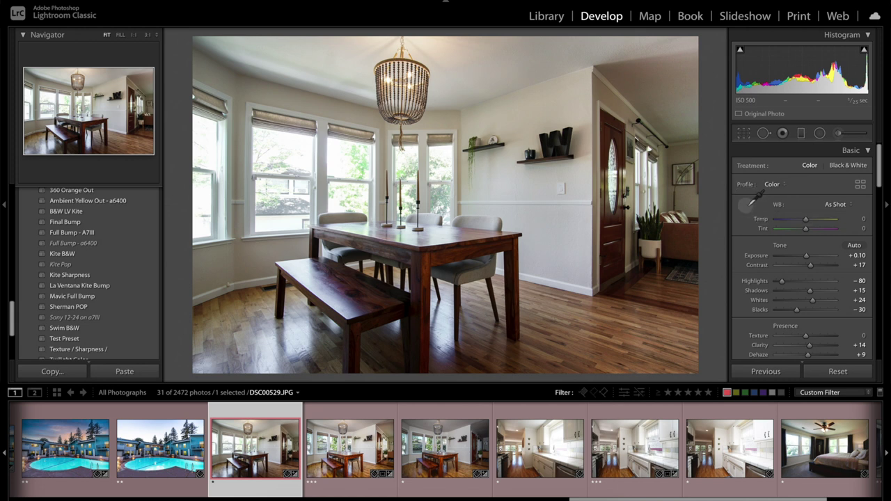
click(559, 285)
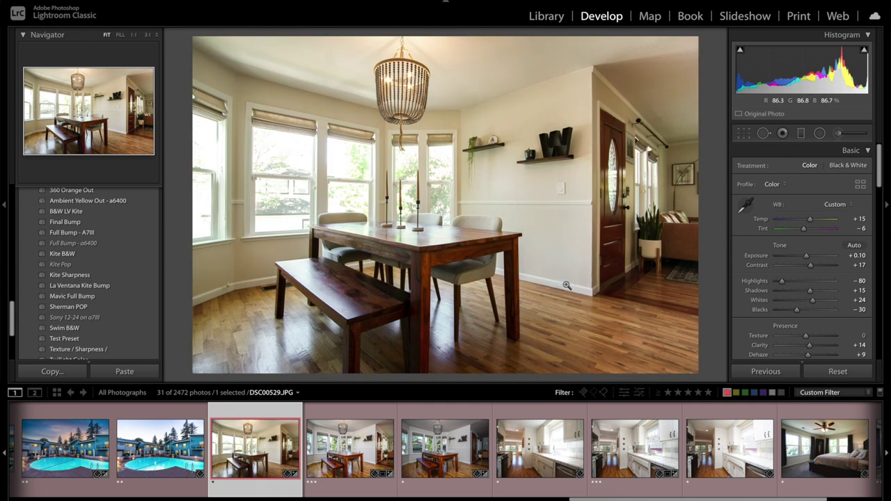
key(ctrl+z)
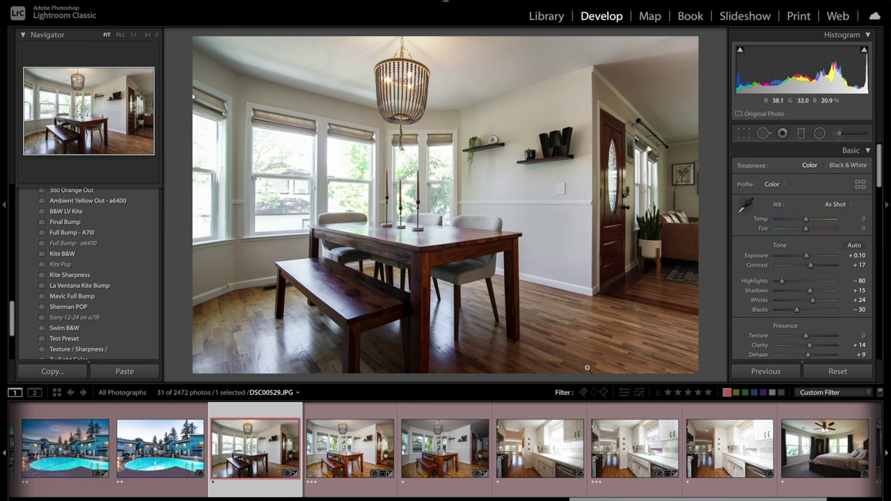
Select DSC00529.JPG and DSC00532.JPG together and open them as layers in Photoshop
click(452, 451)
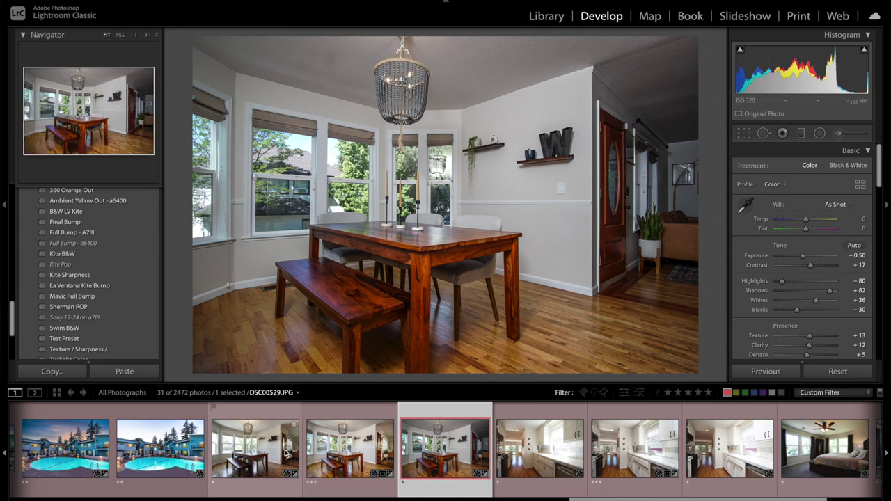
click(288, 454)
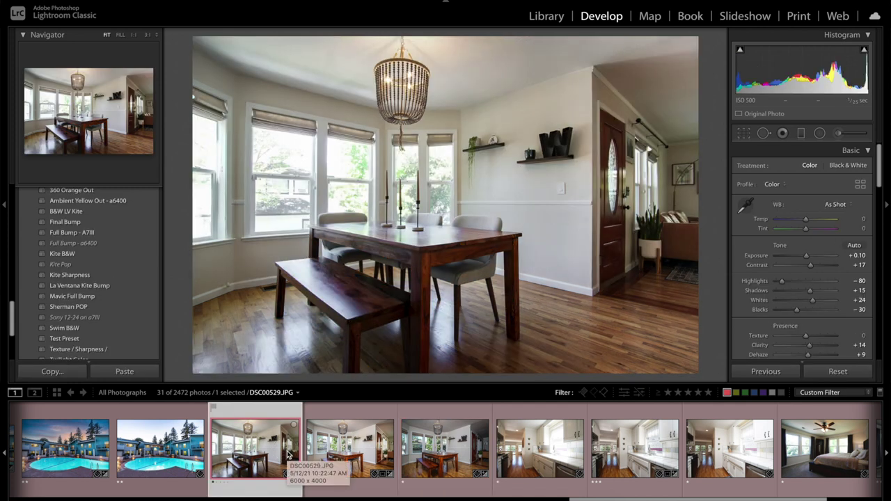
ctrl+click(420, 464)
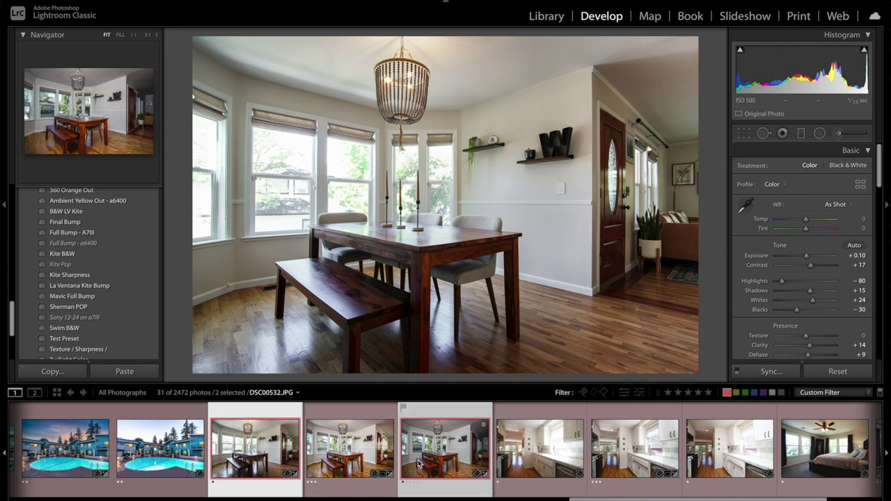
key(ctrl)
right_click(413, 188)
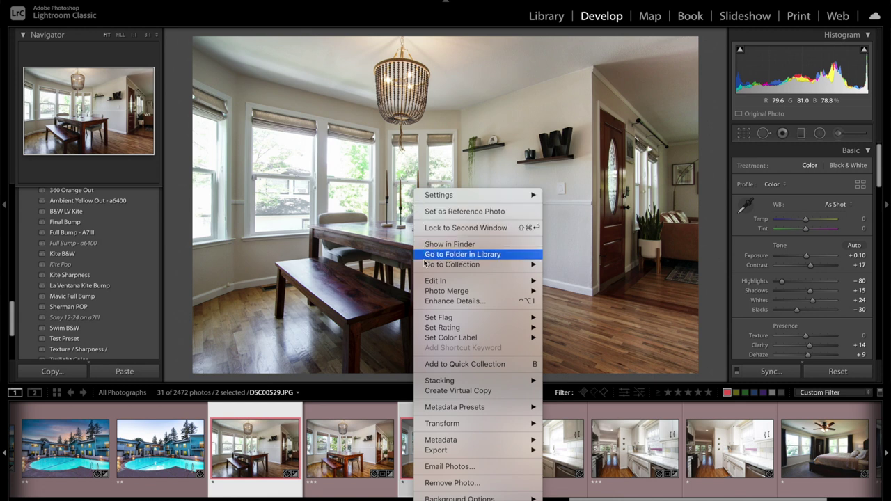
mouse_move(429, 282)
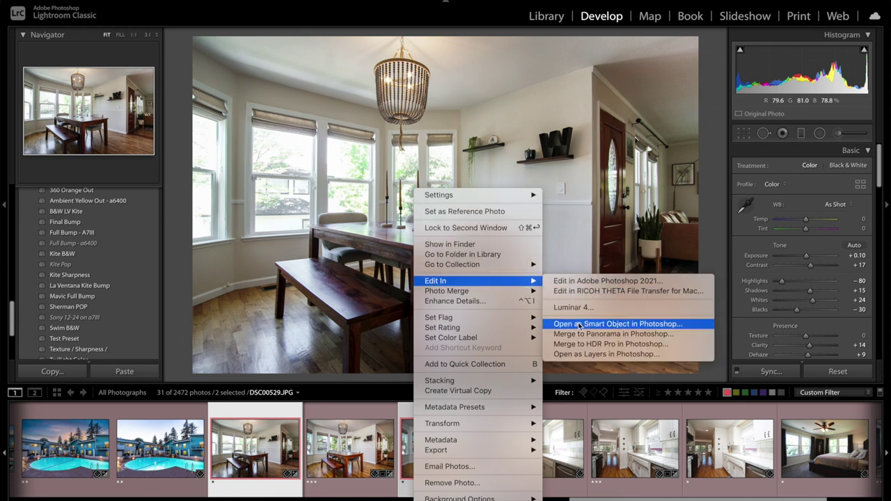
click(580, 356)
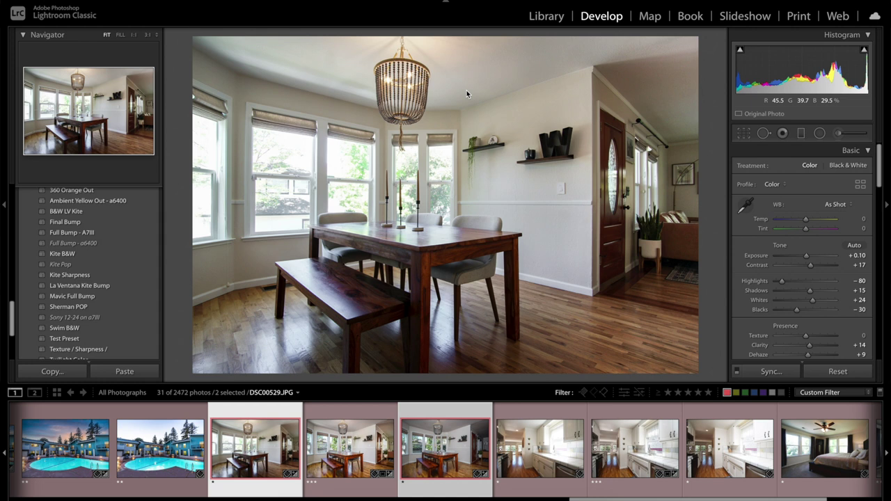
key(alt+Tab)
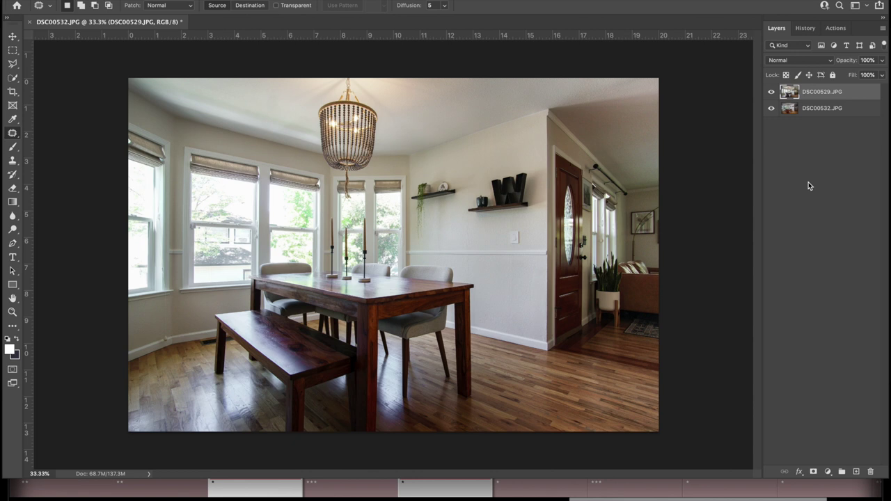
Auto-align the DSC00529.JPG and DSC00532.JPG layers using the Auto projection
shift+click(823, 110)
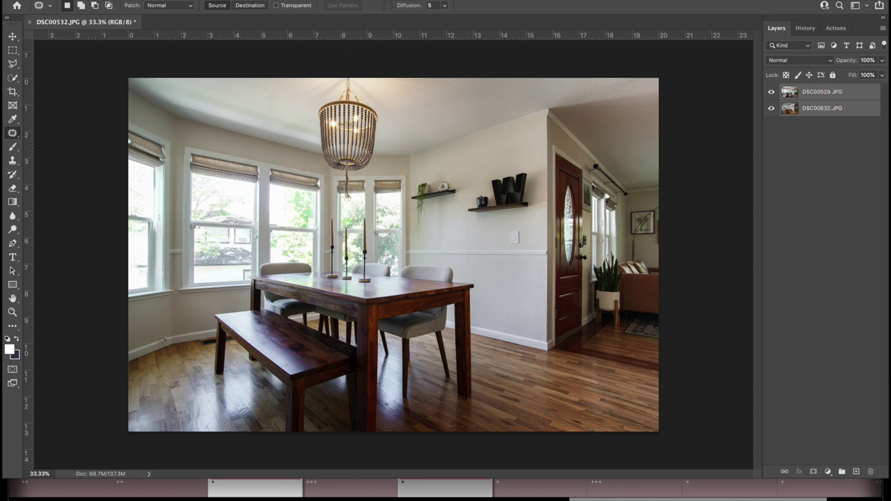
click(115, 0)
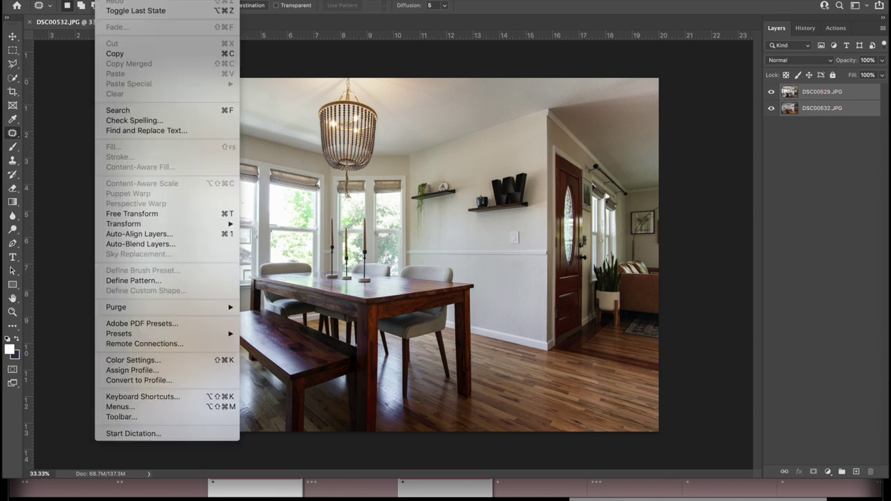
click(130, 236)
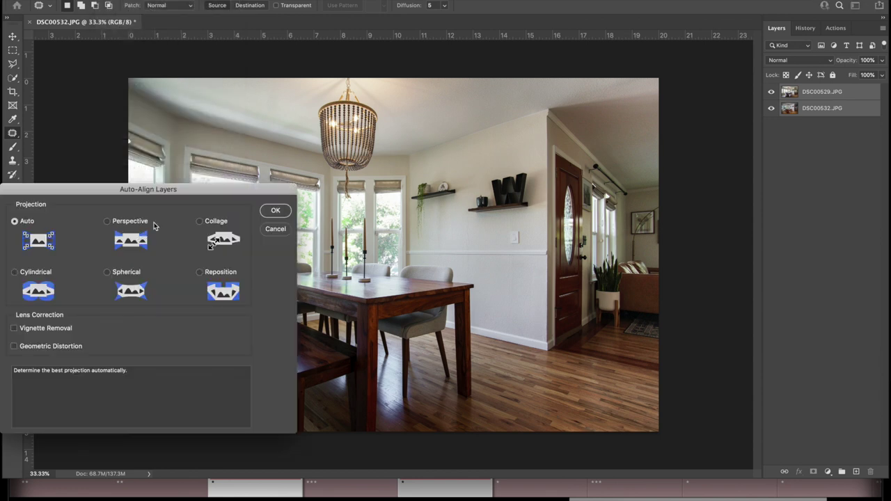
click(276, 211)
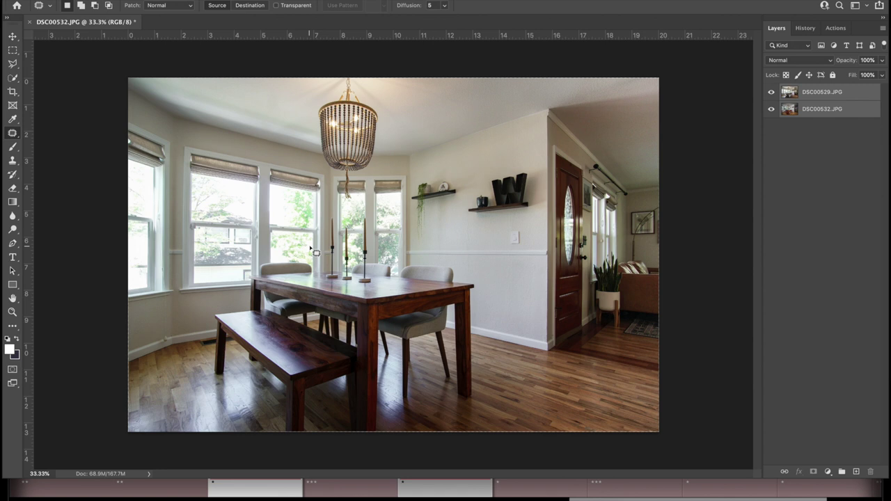
Add a black layer mask to the DSC00529.JPG layer and make white the foreground colour
click(817, 95)
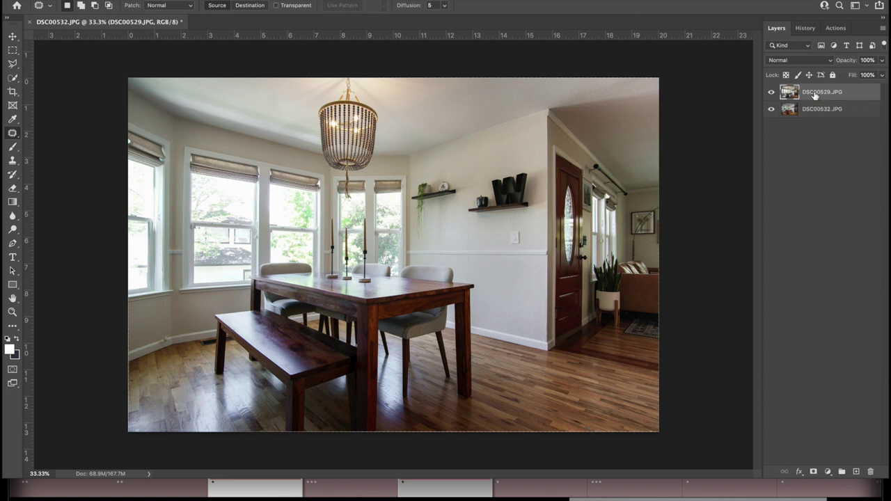
alt+click(814, 472)
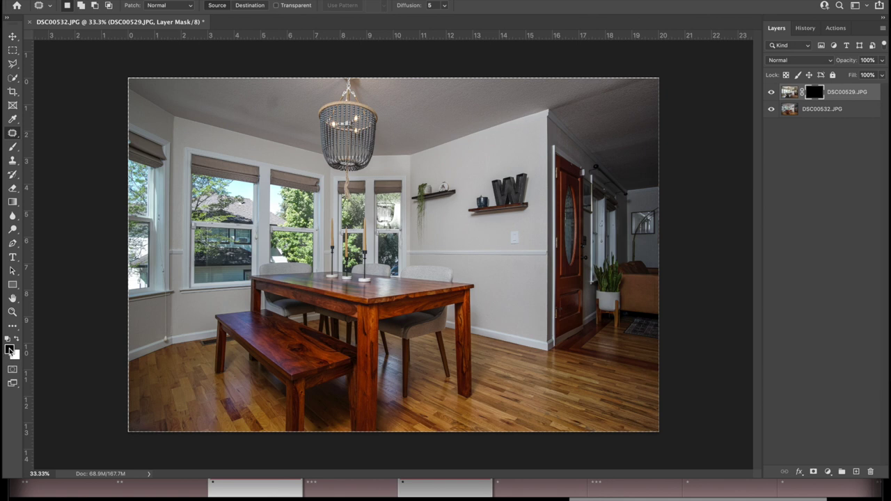
key(x)
Paint white on the mask over the dark entryway and its ceiling with a soft brush of about 1700 px at 20% flow
click(14, 148)
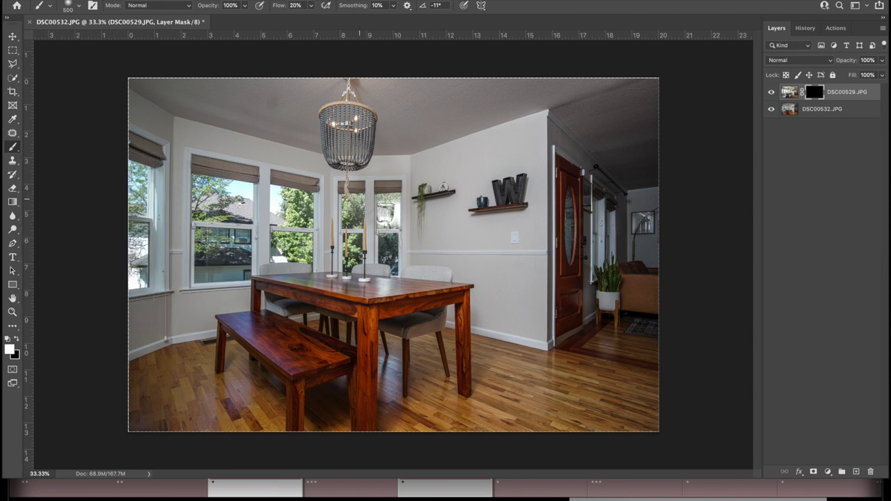
right_click(362, 204)
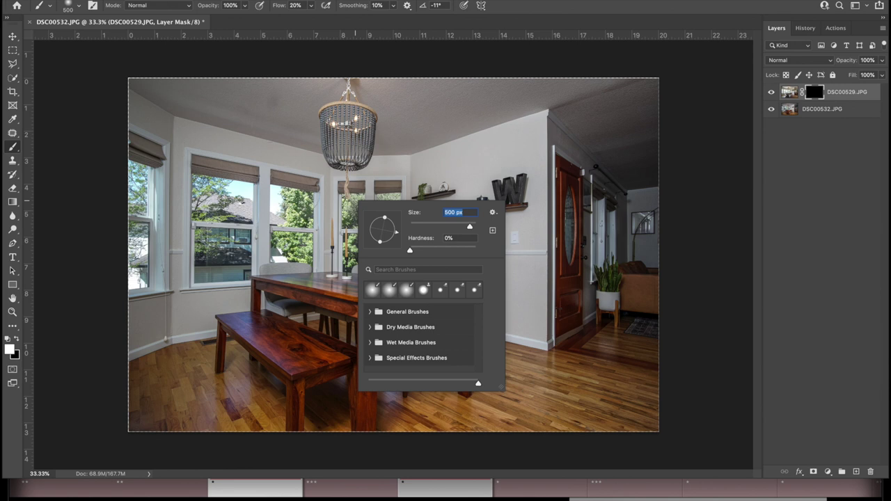
key(Return)
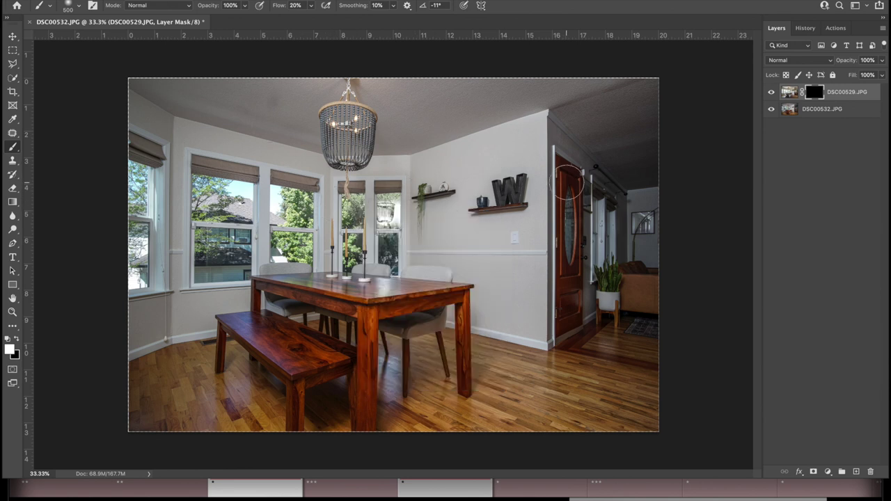
key(bracketright)
key(bracketright)
key(bracketright)
key(bracketright)
key(bracketright)
key(bracketright)
key(bracketright)
key(bracketright)
key(bracketright)
key(bracketright)
key(bracketright)
key(bracketright)
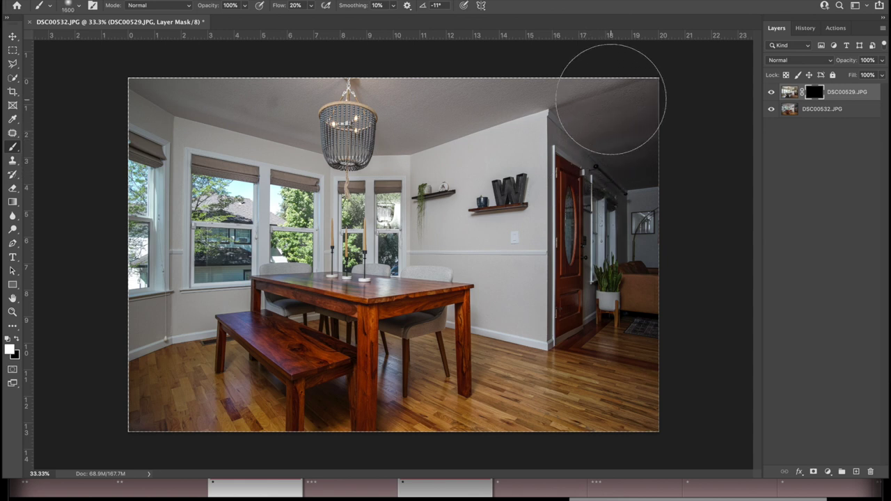
mouse_move(618, 218)
mouse_down()
mouse_move(611, 112)
mouse_move(619, 288)
mouse_move(626, 155)
mouse_move(628, 280)
mouse_move(623, 213)
mouse_move(632, 168)
mouse_move(577, 92)
mouse_up()
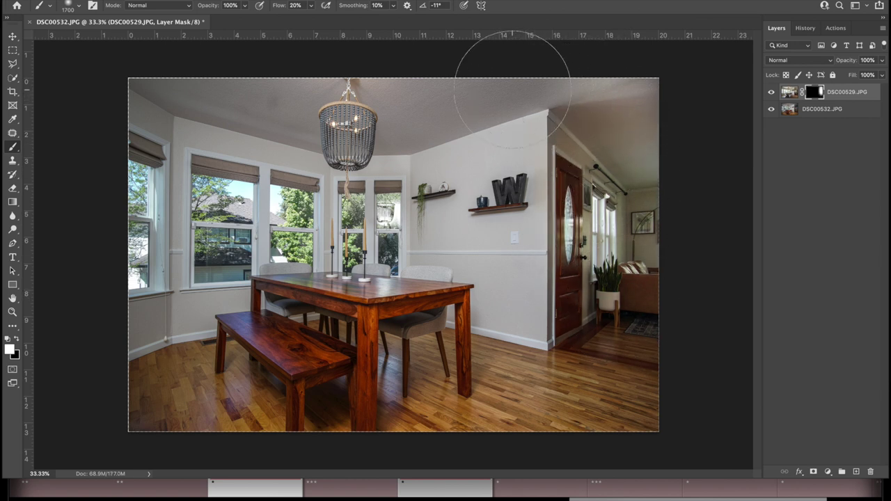
Reduce the brush to 800 px and paint the brighter exposure into the ceiling around the chandelier
key(ctrl+plus)
key(ctrl+plus)
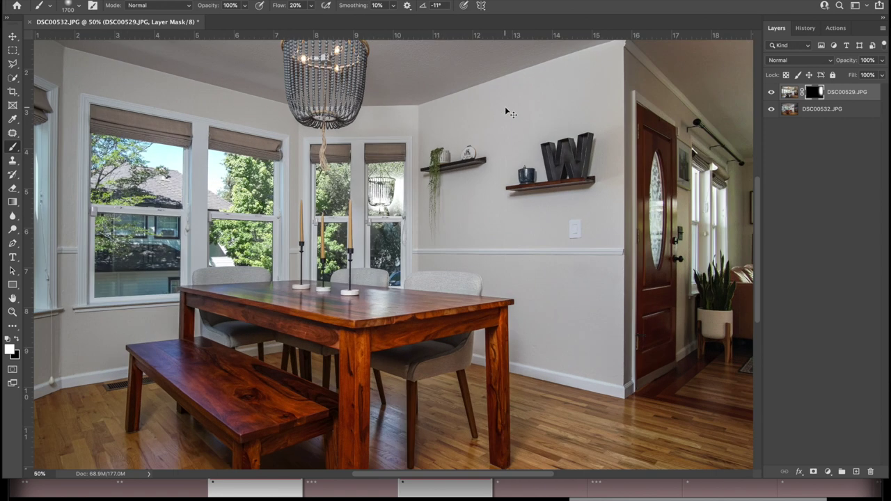
drag(474, 113, 521, 404)
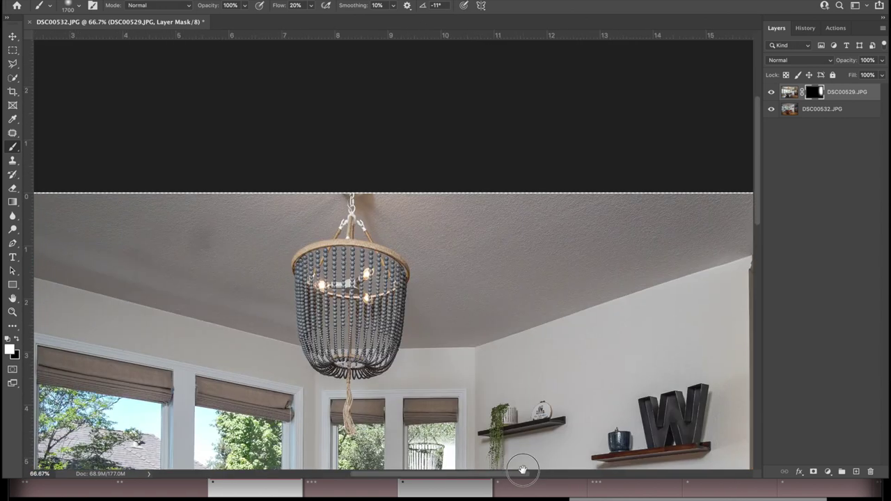
key(bracketleft)
key(bracketleft)
key(bracketleft)
key(bracketleft)
key(bracketleft)
key(bracketleft)
key(bracketleft)
key(bracketleft)
key(bracketleft)
mouse_move(710, 209)
mouse_down()
mouse_move(360, 210)
mouse_move(181, 195)
mouse_move(596, 213)
mouse_move(11, 221)
mouse_move(150, 264)
mouse_move(210, 294)
mouse_move(392, 306)
mouse_move(307, 321)
mouse_move(431, 340)
mouse_move(718, 227)
mouse_move(701, 254)
mouse_move(629, 253)
mouse_move(726, 234)
mouse_up()
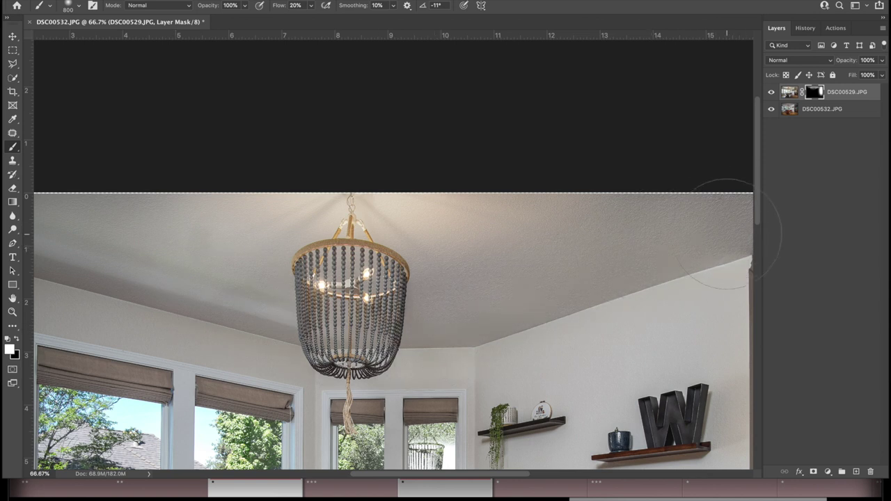
Enlarge the brush to 1100 px and brighten the ceiling above the large windows on the mask
key(ctrl+minus)
key(ctrl+minus)
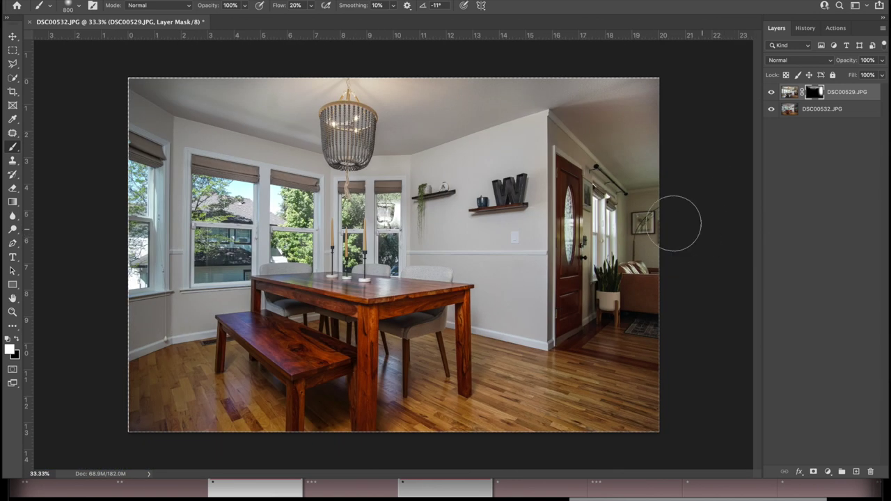
key(bracketright)
key(bracketright)
mouse_move(265, 98)
mouse_down()
mouse_move(99, 60)
mouse_move(258, 70)
mouse_up()
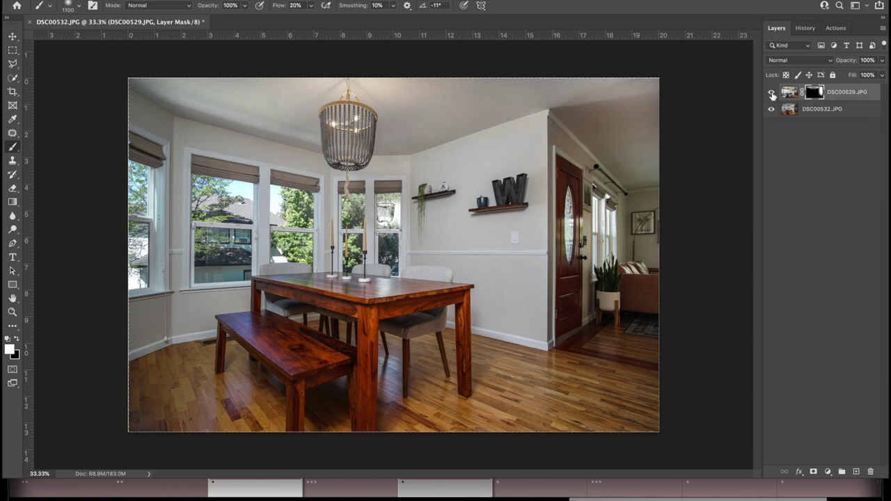
Compare the image with and without the DSC00529.JPG layer, and preview the Luminosity blend mode while keeping Normal
click(772, 92)
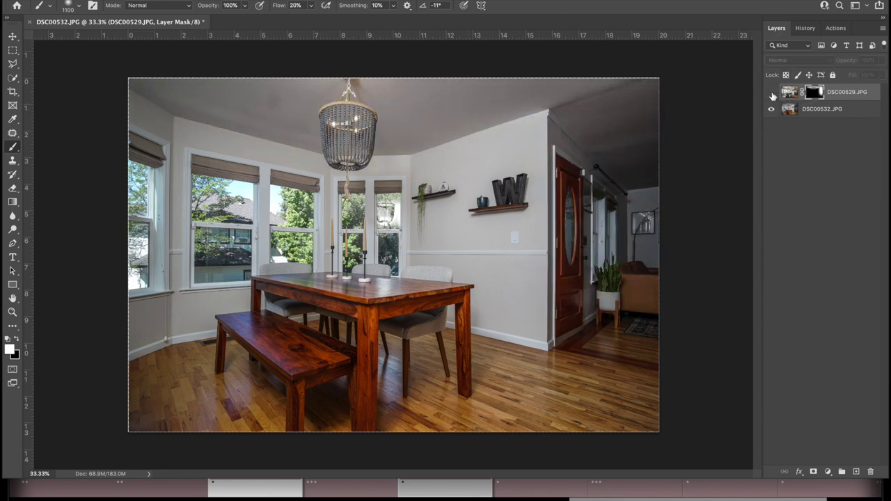
click(772, 93)
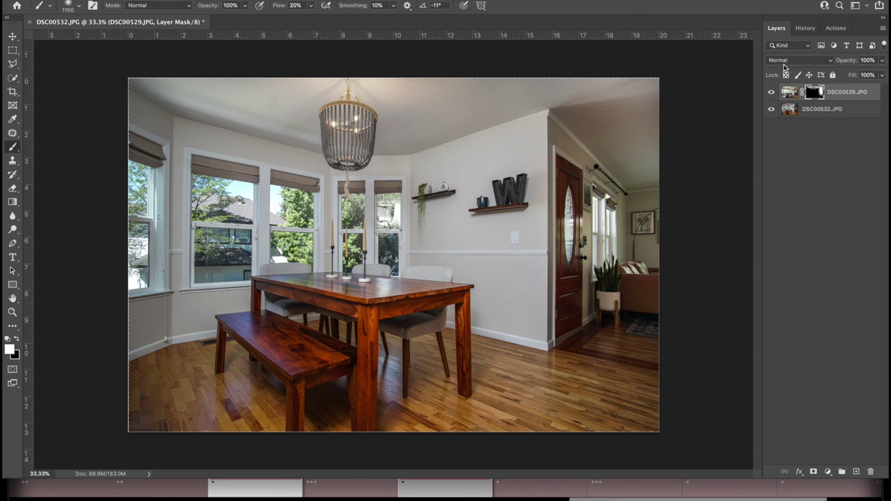
click(830, 61)
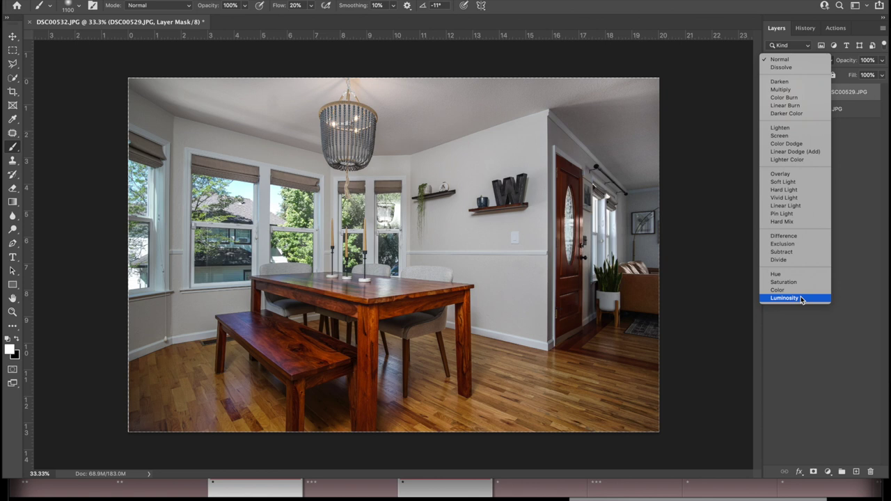
click(786, 61)
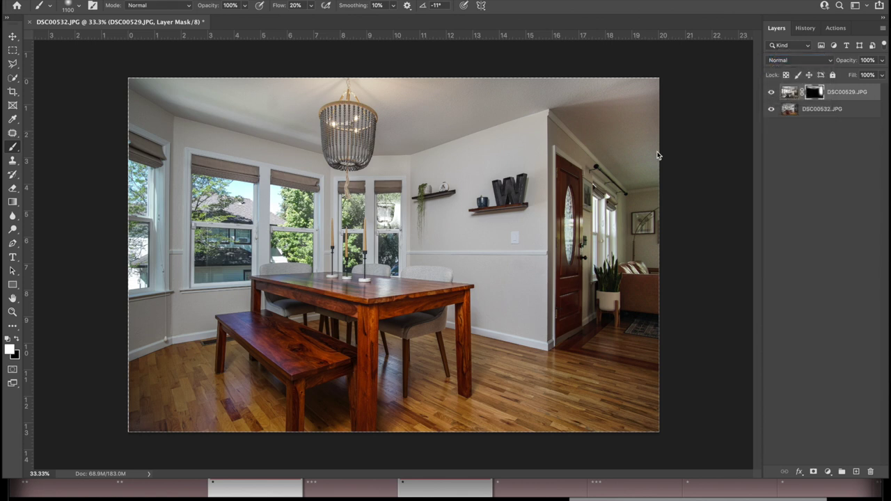
Enlarge the brush to 1300 px and paint the ambient exposure into the wooden floor and around the table and bench
key(bracketright)
key(bracketright)
mouse_move(352, 317)
mouse_down()
mouse_move(346, 394)
mouse_move(278, 395)
mouse_move(211, 358)
mouse_move(165, 360)
mouse_move(189, 381)
mouse_move(271, 411)
mouse_up()
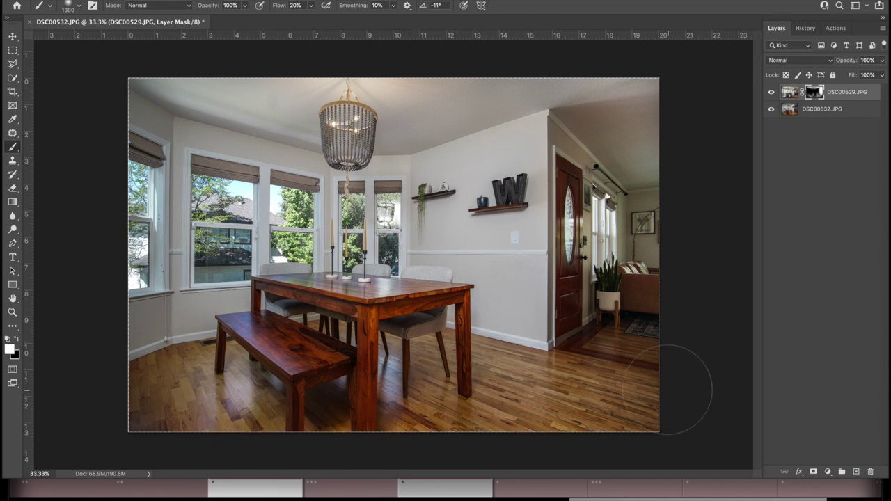
Reduce the brush to 600 px and paint on the mask over the wall around the shelves and the letter W
scroll(511, 184, up, 2)
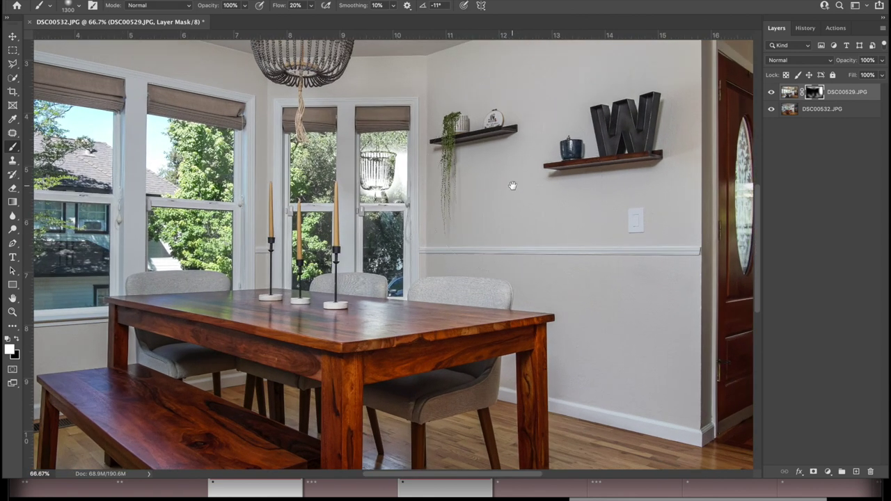
drag(512, 185, 471, 234)
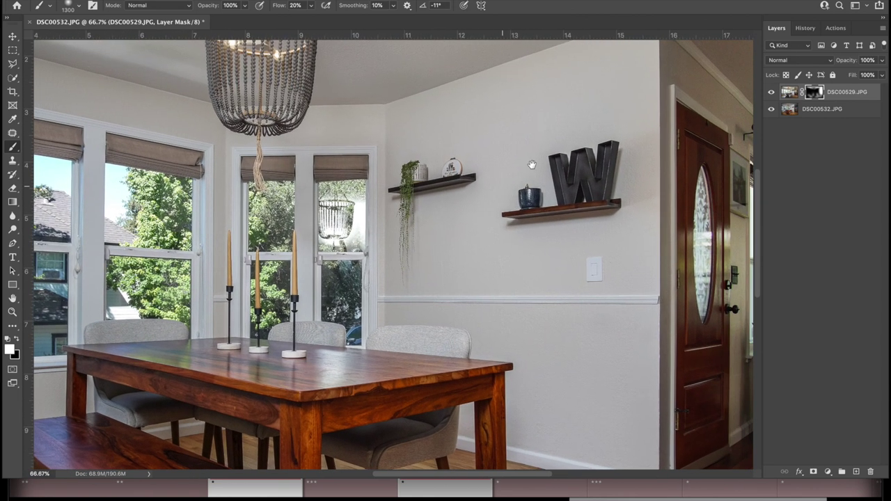
key(bracketleft)
key(bracketleft)
key(bracketleft)
key(bracketleft)
key(bracketleft)
key(bracketleft)
key(bracketleft)
mouse_move(619, 158)
mouse_down()
mouse_move(592, 175)
mouse_move(613, 188)
mouse_up()
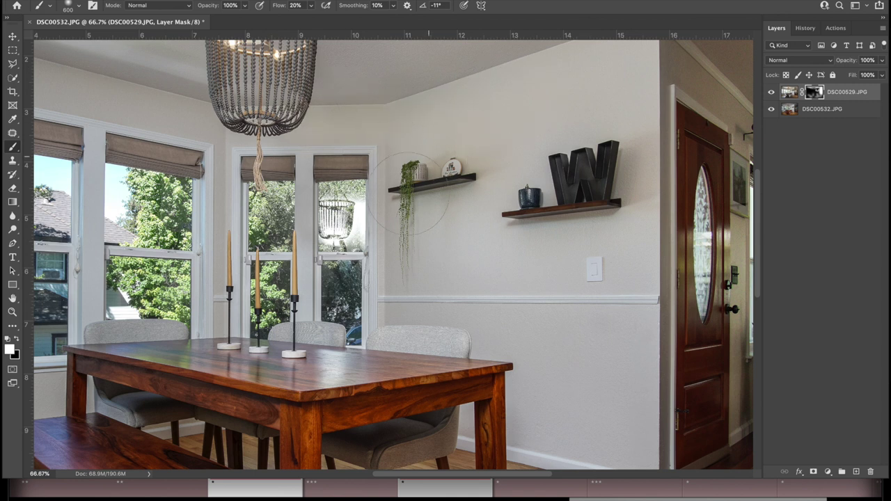
Paint on the mask over the narrow window panes to fade the chandelier's reflection
mouse_move(358, 219)
mouse_down()
mouse_move(345, 205)
mouse_move(351, 188)
mouse_up()
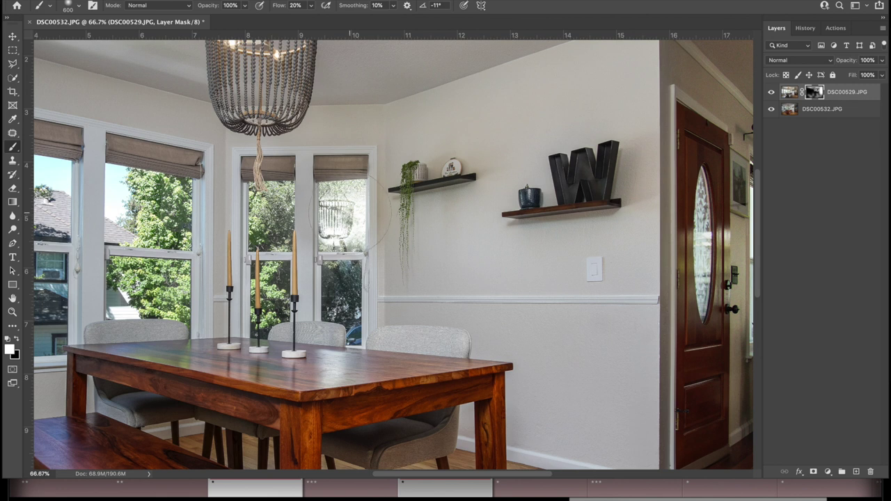
drag(277, 207, 269, 209)
drag(348, 185, 345, 213)
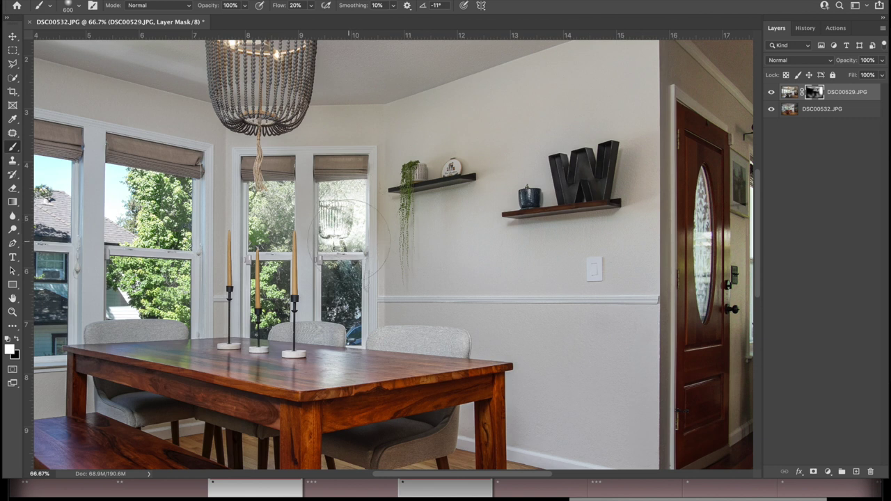
Paint the ambient exposure into the walls and frames around the large windows and the side window
drag(319, 238, 580, 242)
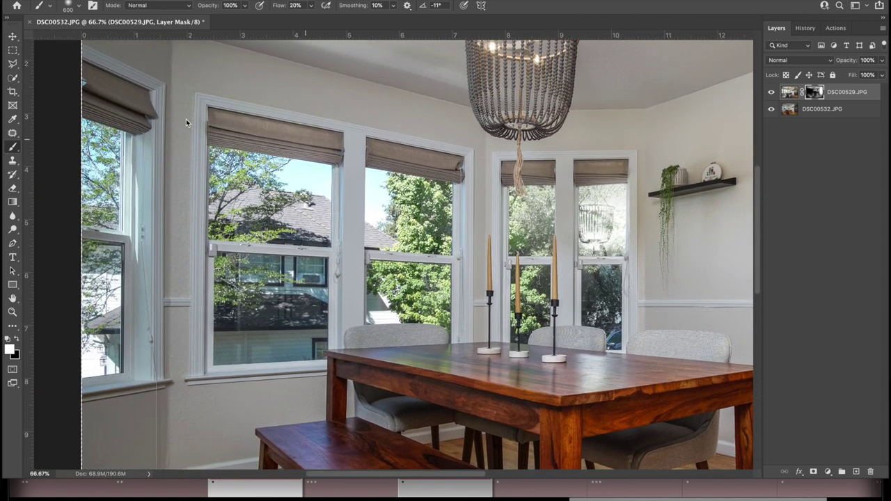
click(118, 94)
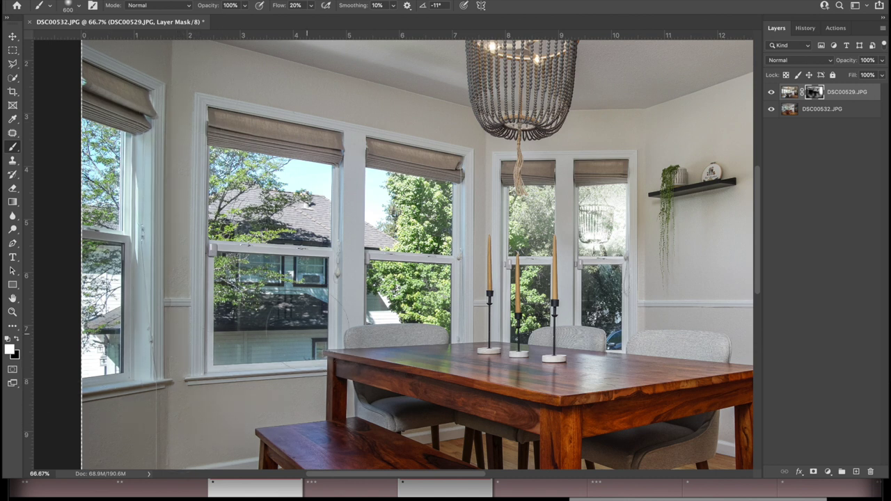
Paint lightly on the mask over the large window's lower pane, the adjoining frame and the narrow panes to brighten the view
click(257, 320)
drag(244, 294, 268, 291)
mouse_move(348, 318)
mouse_down()
mouse_move(327, 320)
mouse_move(351, 331)
mouse_up()
mouse_move(541, 293)
mouse_down()
mouse_move(592, 307)
mouse_move(611, 301)
mouse_up()
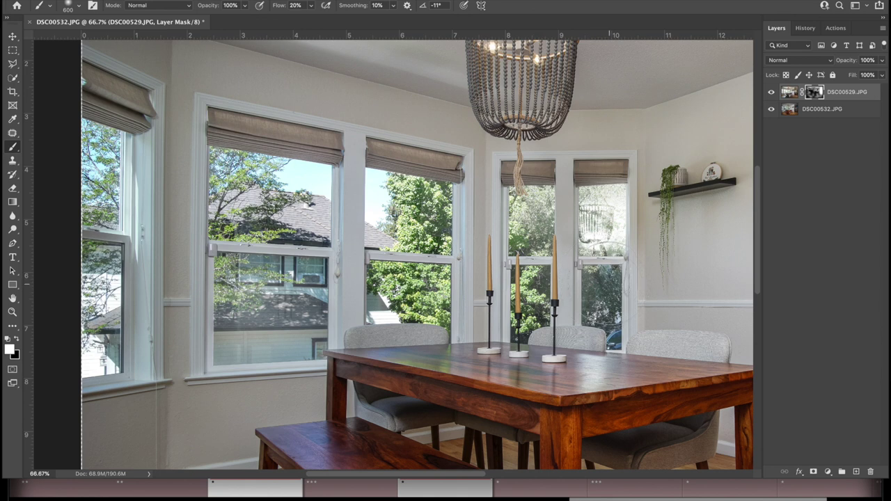
Try painting black on the mask over the narrow window panes to bring back the darker exposure
key(ctrl+plus)
key(ctrl+plus)
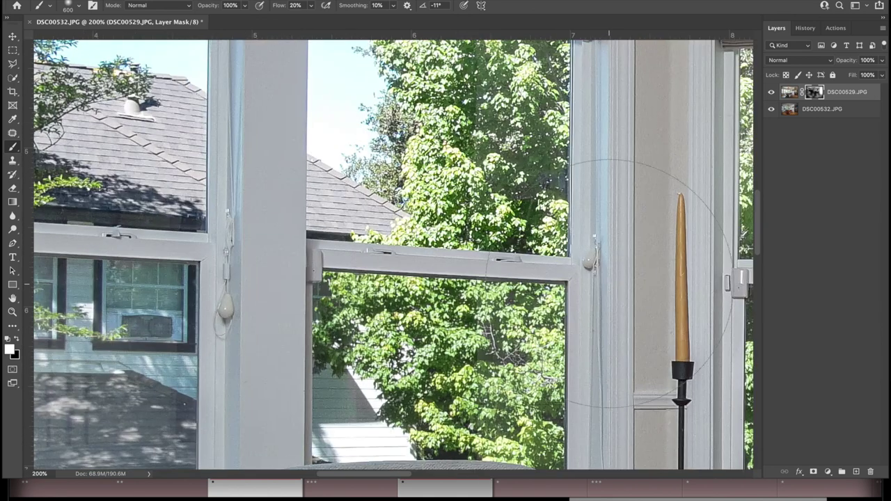
drag(603, 281, 138, 153)
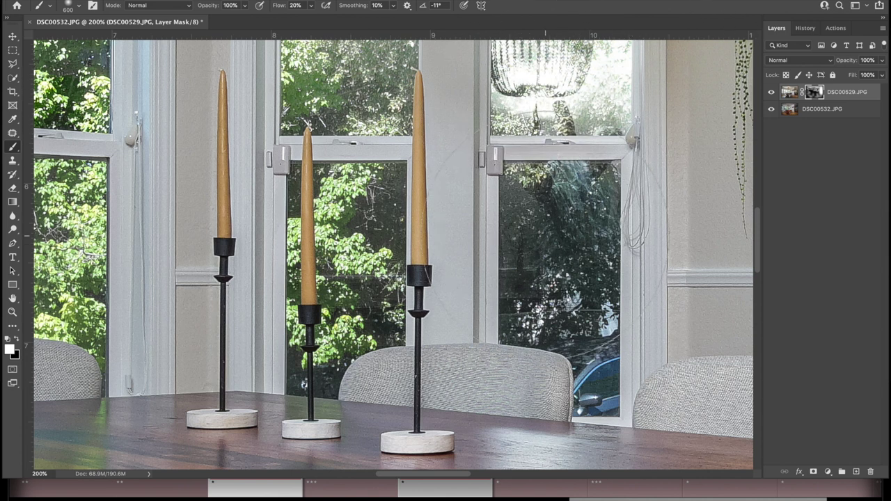
key(x)
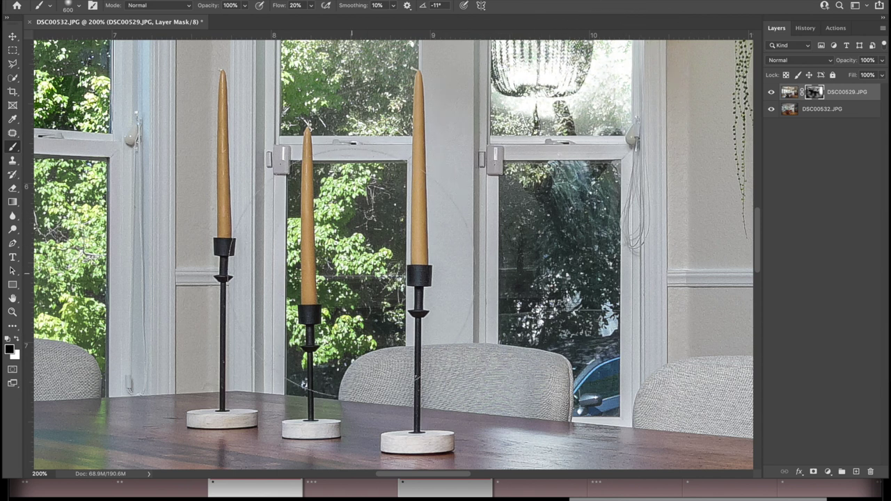
key(ctrl+minus)
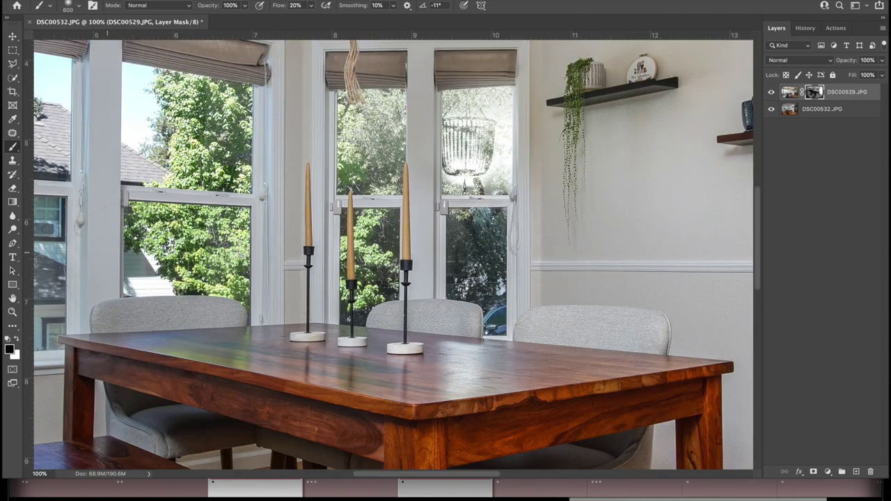
Switch the mask paint back to white and lighten both narrow windows, softening the chandelier's reflection
click(15, 341)
mouse_move(473, 223)
mouse_down()
mouse_move(488, 293)
mouse_move(491, 257)
mouse_move(474, 167)
mouse_up()
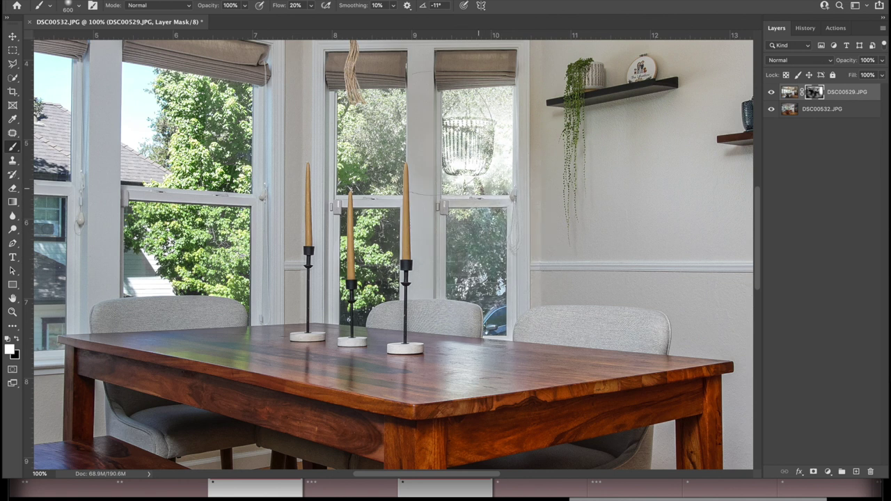
mouse_move(383, 125)
mouse_down()
mouse_move(379, 264)
mouse_move(315, 263)
mouse_up()
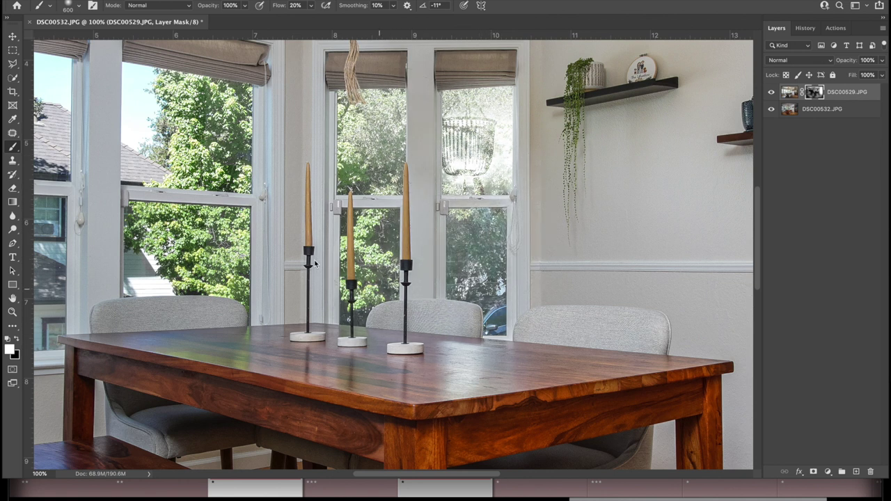
Paint the ambient exposure over the panes of the two large windows and the side window to soften the outside view
mouse_move(181, 278)
mouse_down()
mouse_move(222, 125)
mouse_move(174, 104)
mouse_move(209, 91)
mouse_move(247, 147)
mouse_move(259, 233)
mouse_up()
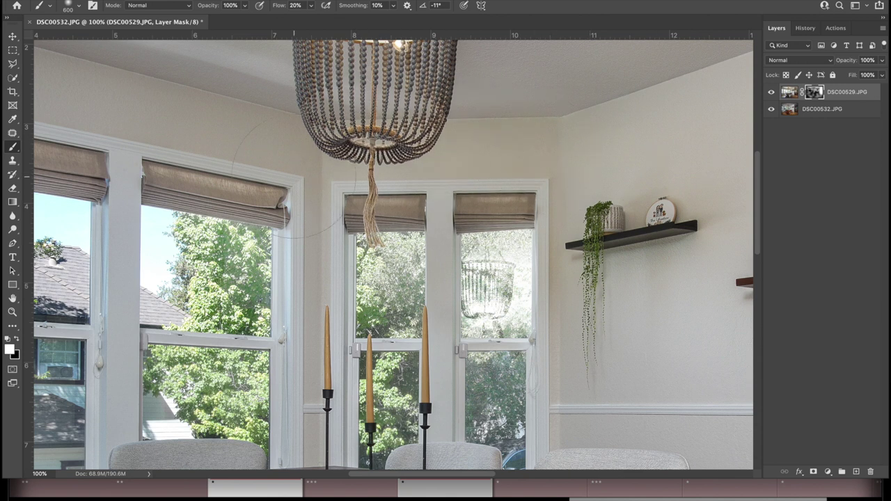
drag(149, 239, 602, 145)
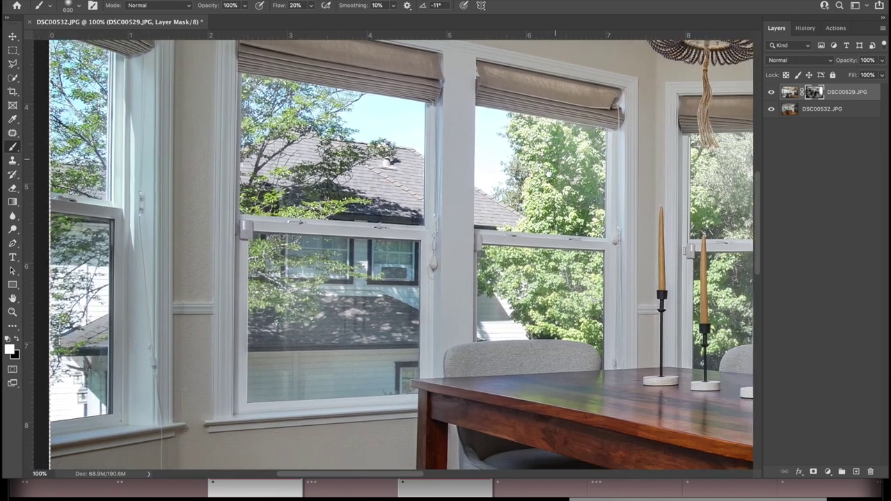
mouse_move(418, 275)
mouse_down()
mouse_move(303, 338)
mouse_move(440, 343)
mouse_move(468, 278)
mouse_move(526, 275)
mouse_move(435, 222)
mouse_move(430, 209)
mouse_move(287, 183)
mouse_move(362, 161)
mouse_up()
mouse_move(295, 261)
mouse_down()
mouse_move(265, 300)
mouse_move(178, 348)
mouse_move(98, 293)
mouse_move(76, 230)
mouse_move(70, 307)
mouse_move(78, 127)
mouse_up()
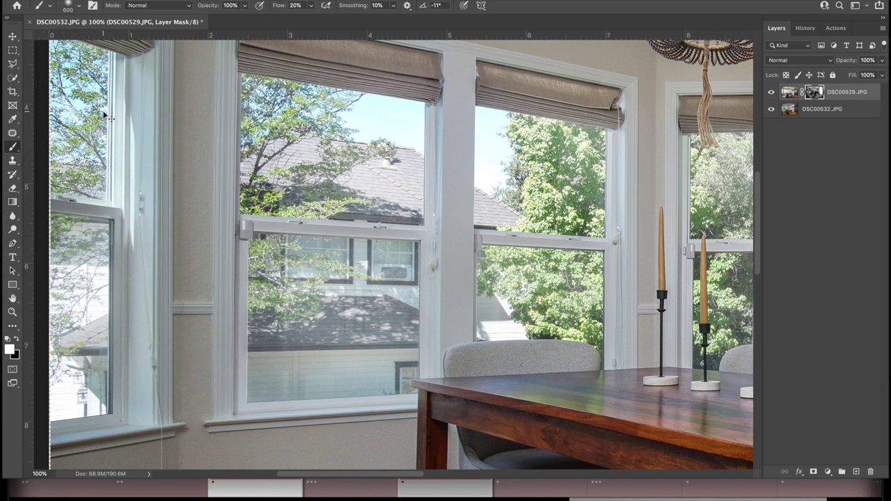
key(ctrl+minus)
key(ctrl+minus)
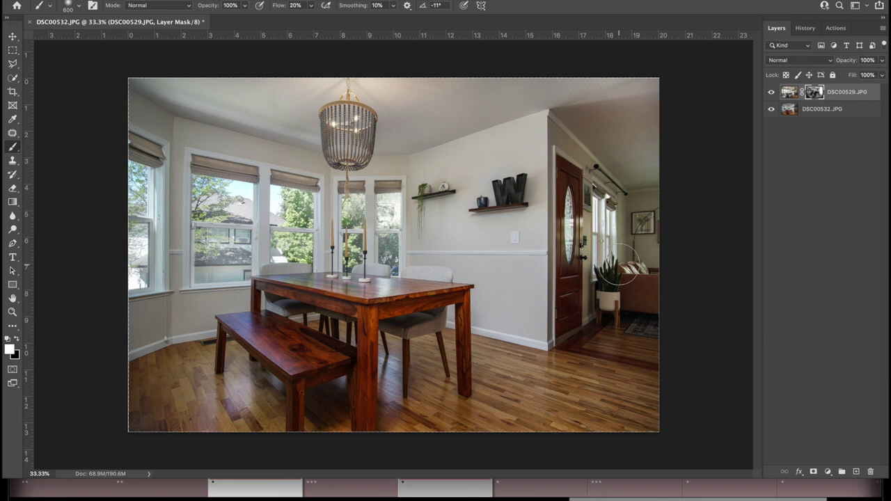
Merge the masked DSC00529.JPG layer into DSC00532.JPG so that a single layer remains
key(ctrl+plus)
key(ctrl+plus)
key(ctrl+plus)
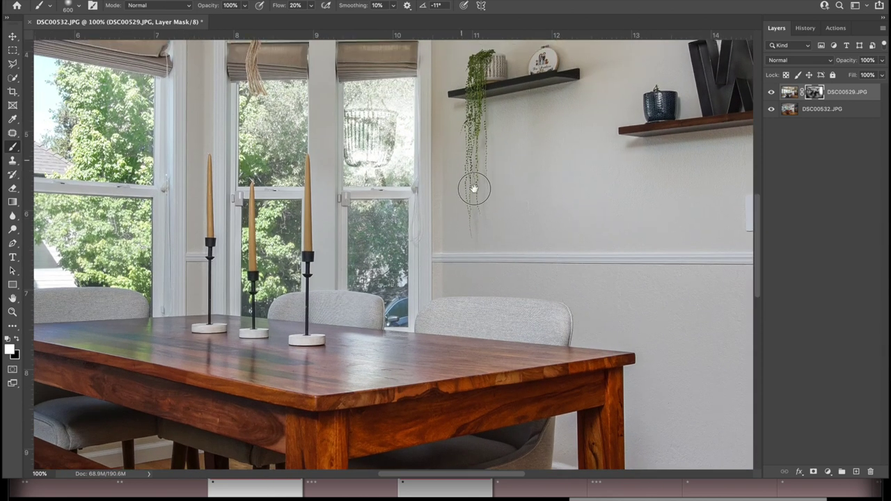
scroll(473, 185, up, 5)
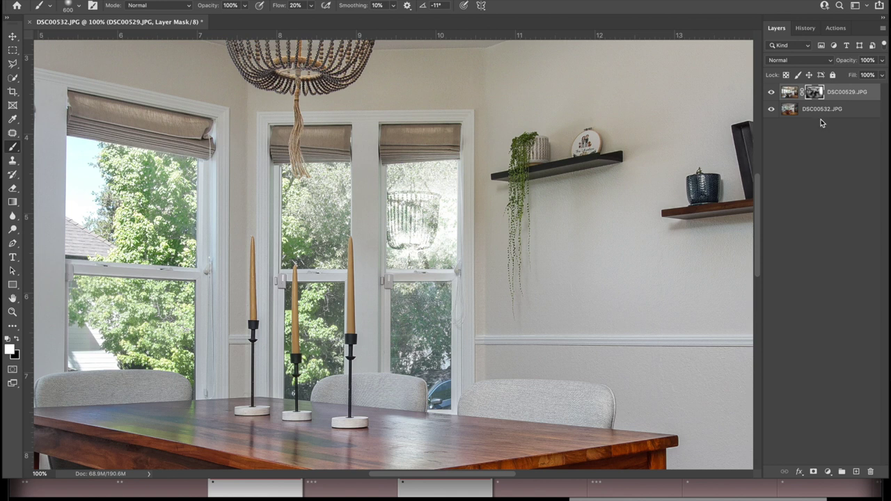
key(Delete)
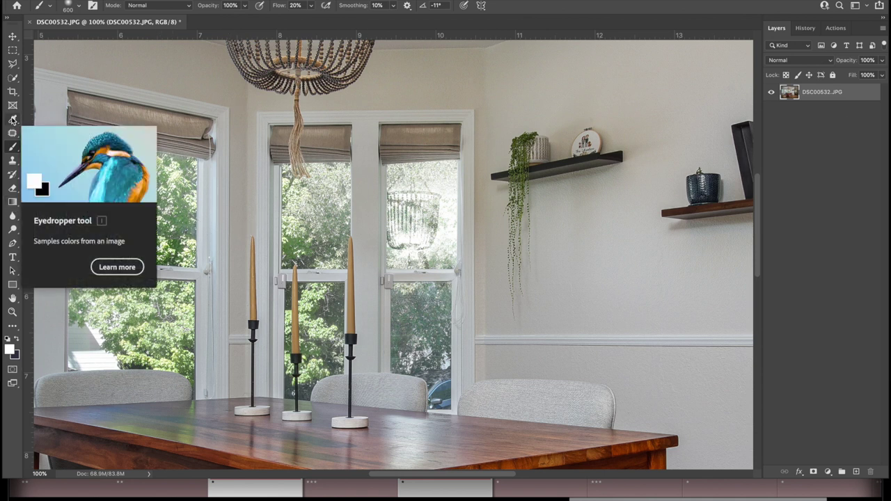
Clone foliage over the chandelier's reflection in the narrow window with a 175 px Clone Stamp
click(12, 160)
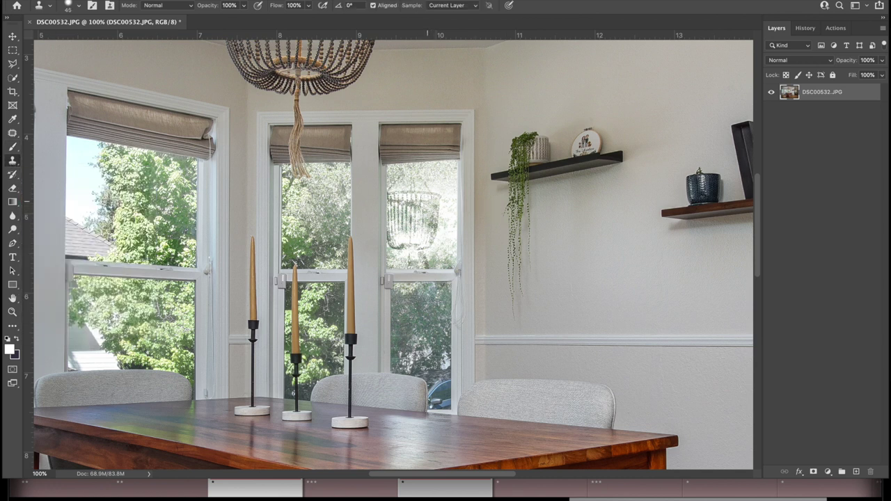
key(bracketright)
key(bracketright)
key(bracketright)
key(bracketright)
mouse_move(386, 209)
mouse_down()
mouse_move(414, 199)
mouse_move(407, 212)
mouse_move(425, 205)
mouse_move(420, 195)
mouse_move(402, 249)
mouse_move(433, 244)
mouse_move(446, 235)
mouse_move(425, 220)
mouse_move(430, 230)
mouse_move(433, 187)
mouse_up()
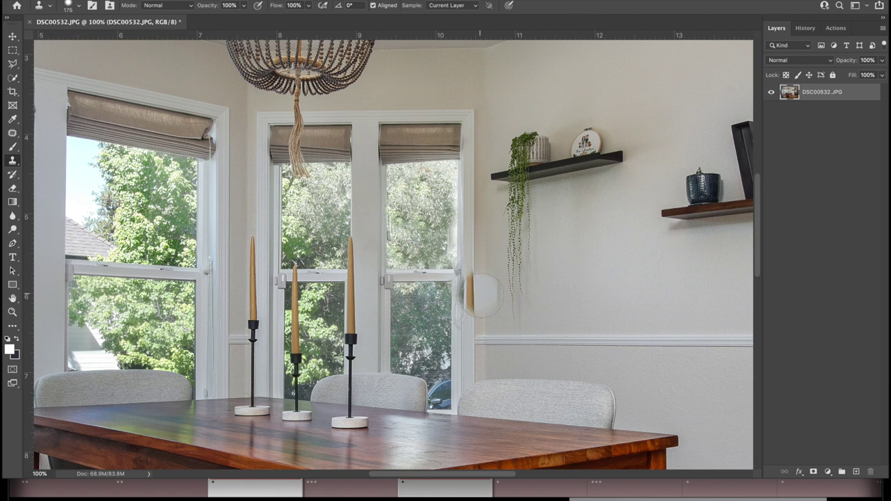
Reduce the Clone Stamp to 90 px and clean up the foliage along the lower edge of the upper narrow pane
key(bracketleft)
key(bracketleft)
key(bracketleft)
key(bracketleft)
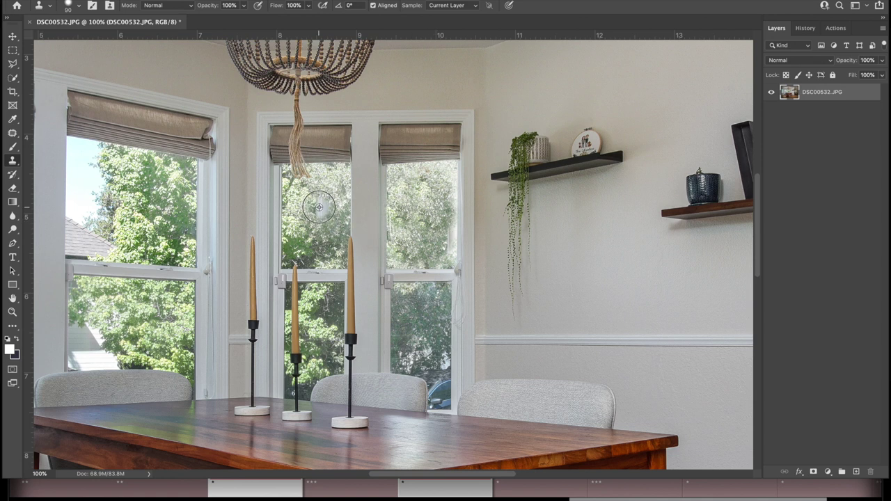
drag(444, 233, 443, 252)
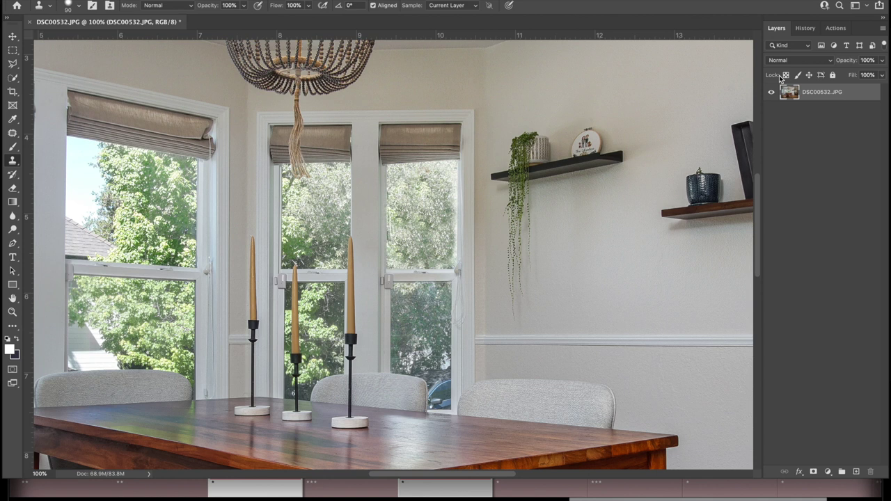
Save the retouched dining room photo as DSC00529-Edit-2.tif and close the document
key(ctrl+minus)
key(ctrl+minus)
key(ctrl+minus)
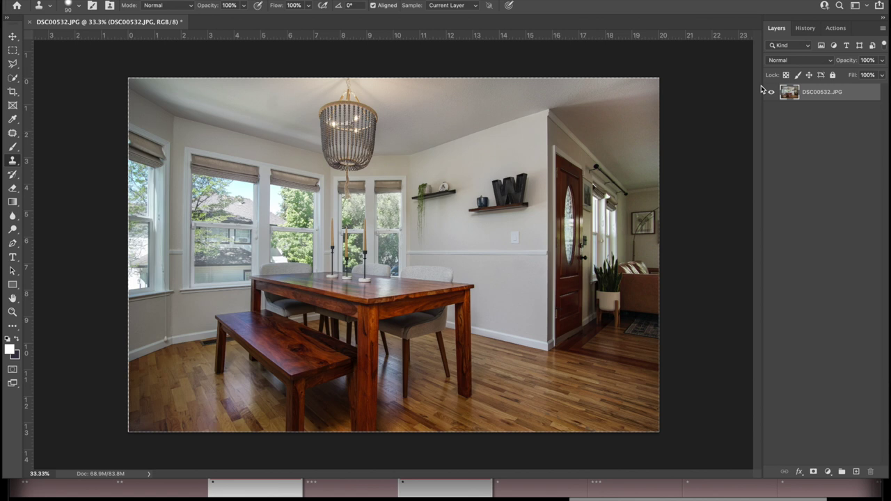
key(ctrl+s)
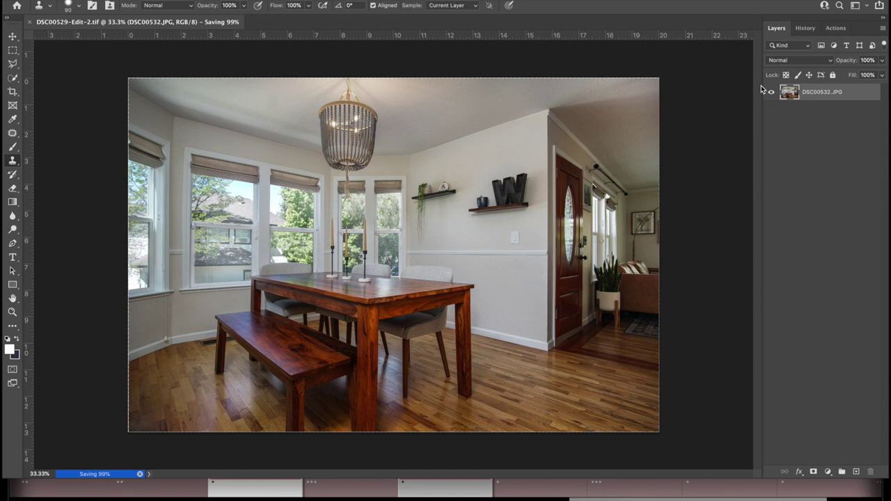
key(ctrl+w)
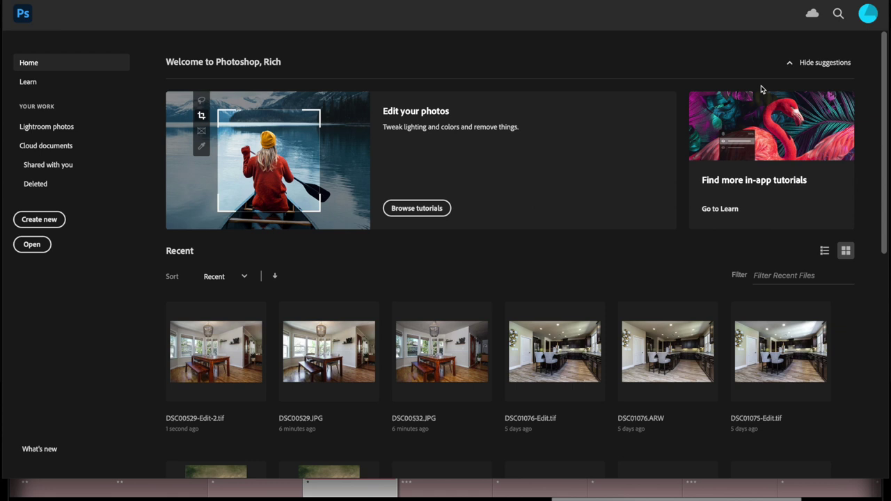
Switch to Lightroom Classic and compare the blended dining room photo with its two source exposures
click(358, 487)
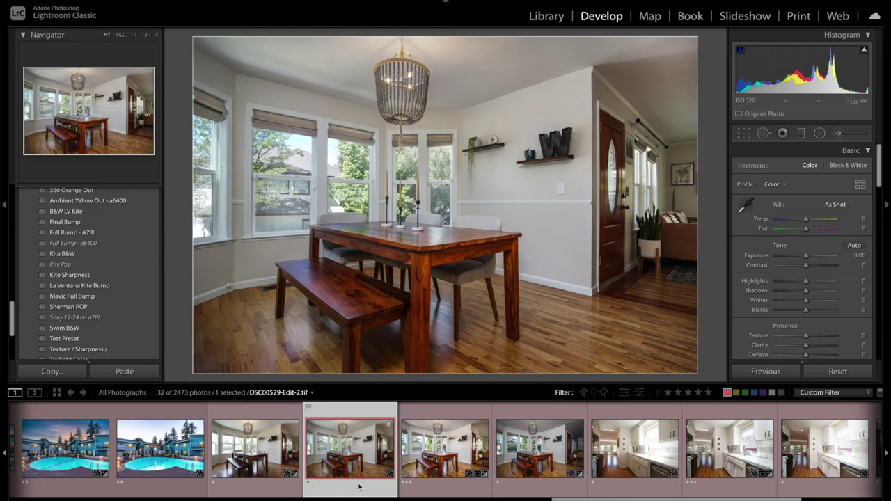
click(284, 418)
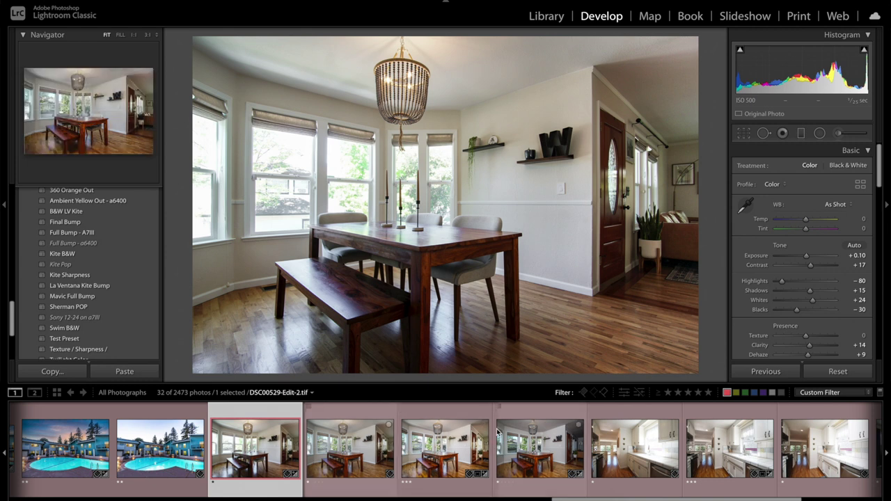
click(519, 436)
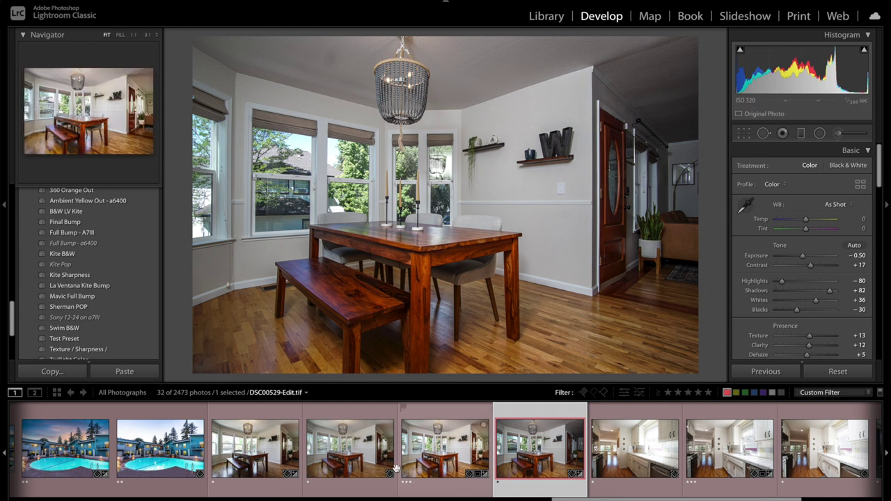
Apply the Final Bump preset to DSC00529-Edit-2.tif
click(352, 463)
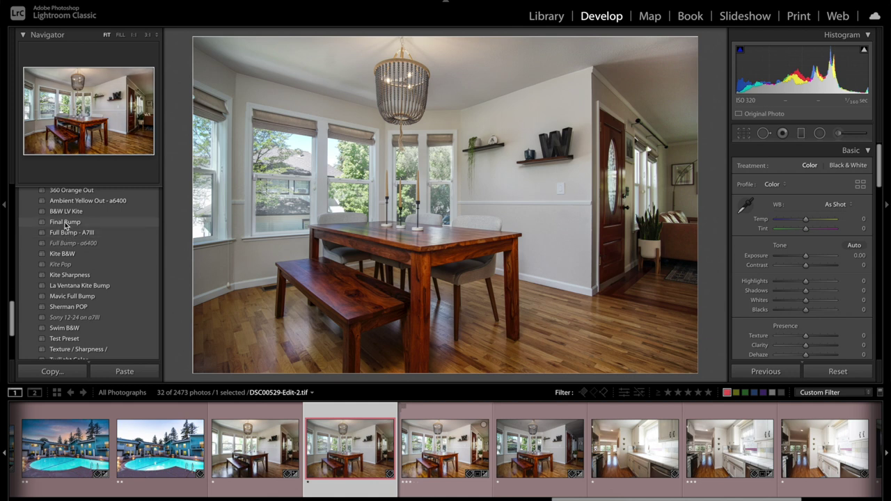
click(65, 223)
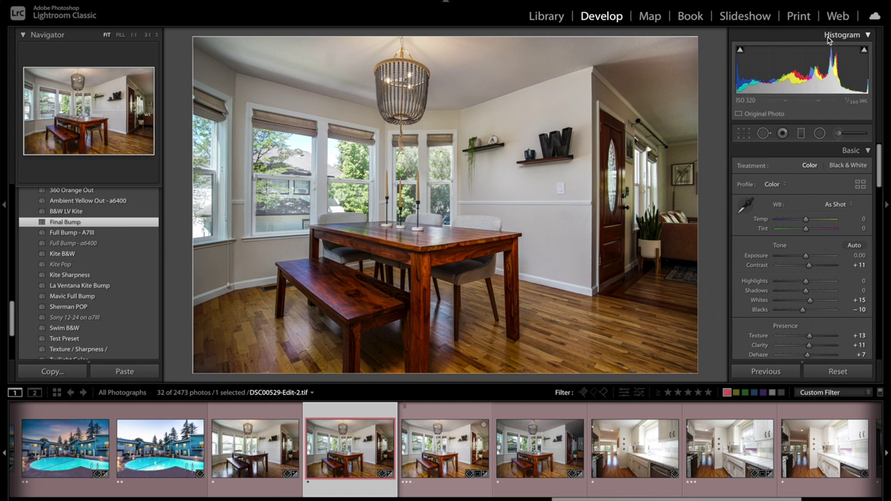
Add a graduated filter from the photo's right edge past the front door with Exposure 1.06, Temp -14 and Shadows 33
click(800, 133)
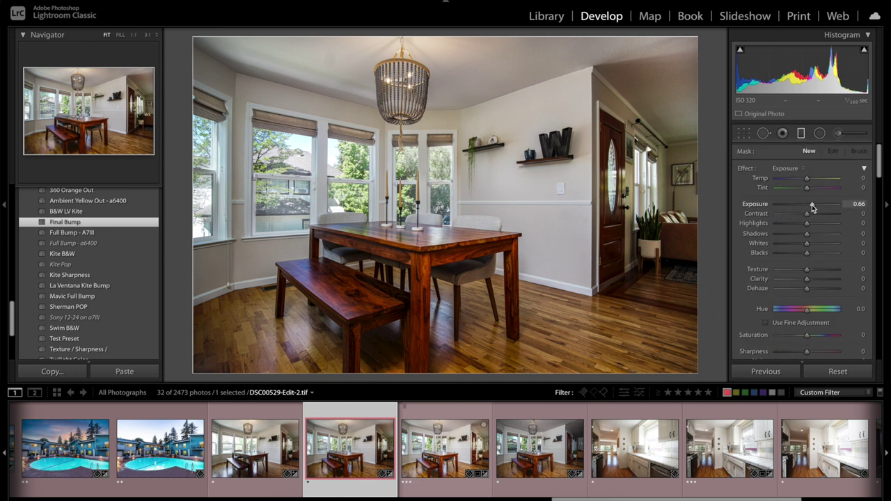
drag(712, 165, 572, 166)
drag(810, 204, 802, 179)
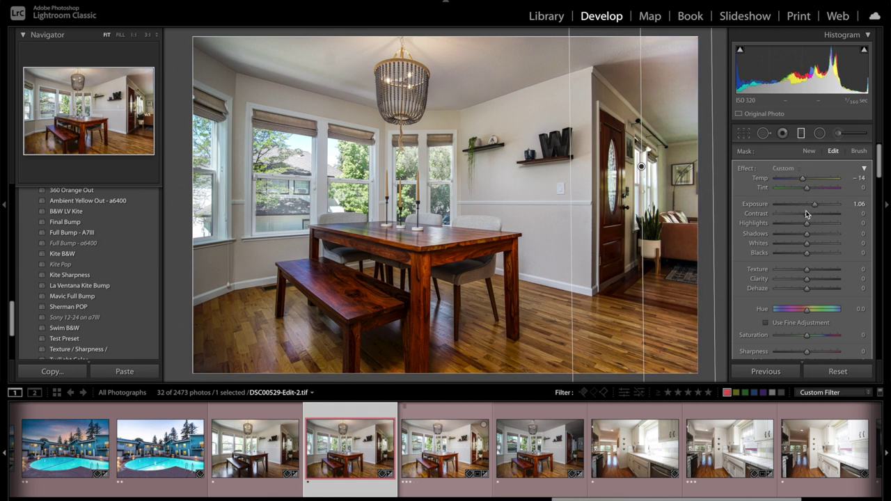
drag(808, 237, 816, 239)
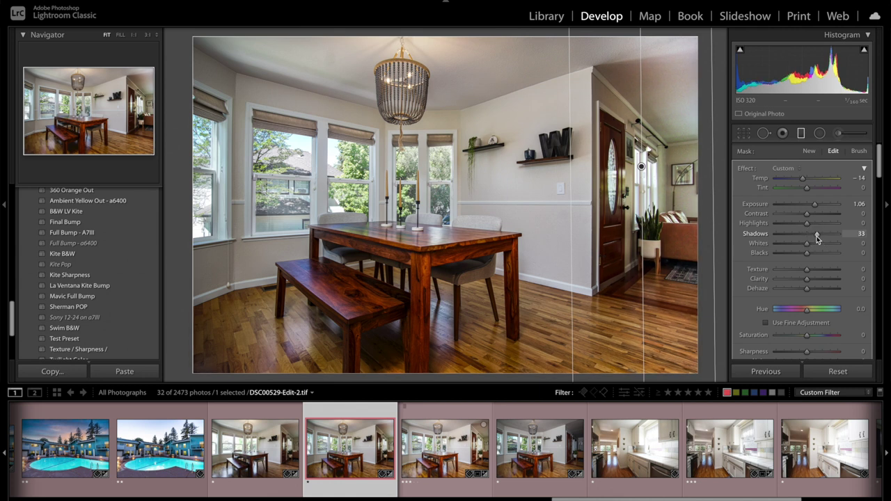
click(804, 138)
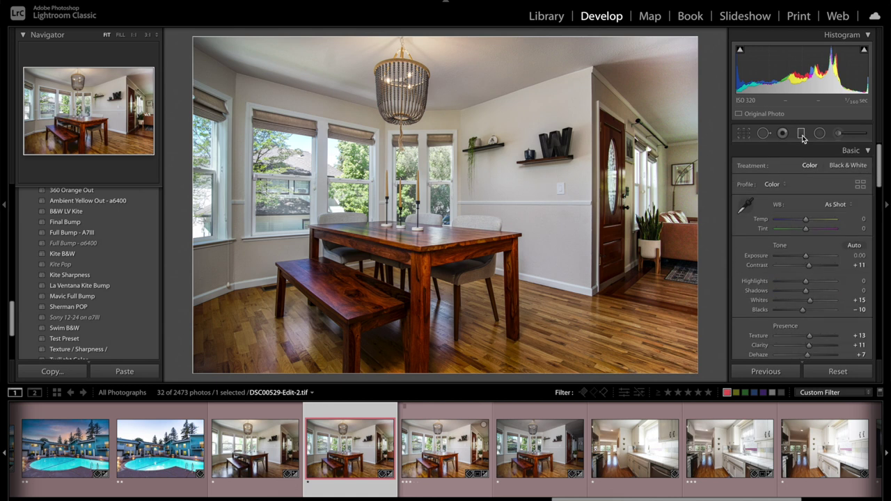
Compare the bedroom exposures DSC00565.JPG and DSC00536.JPG with the finished DSC00565-Edit.tif
scroll(505, 446, down, 3)
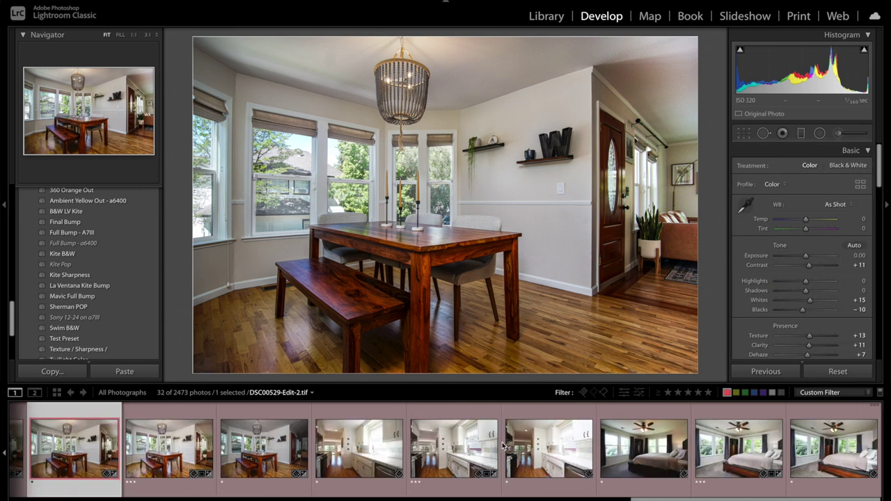
click(630, 465)
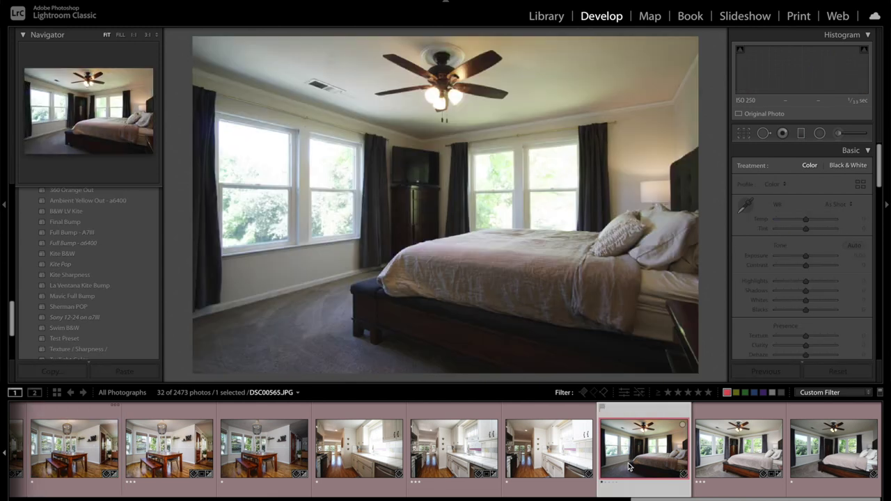
click(748, 454)
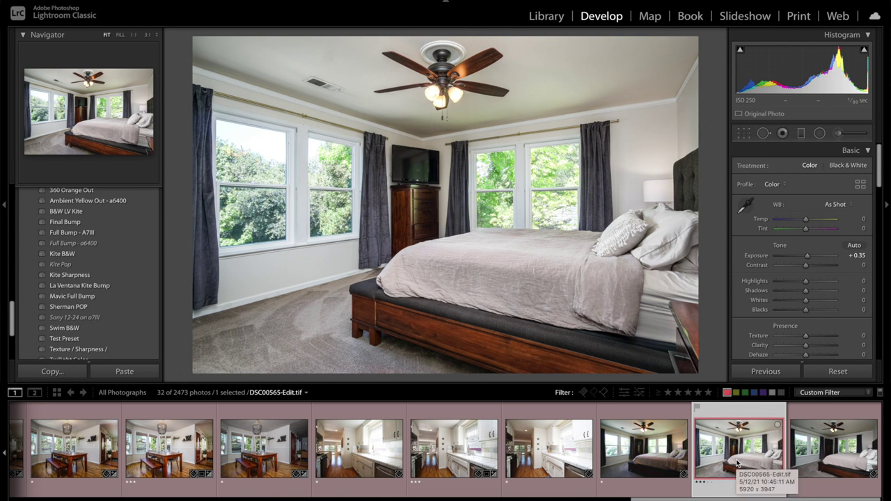
click(651, 463)
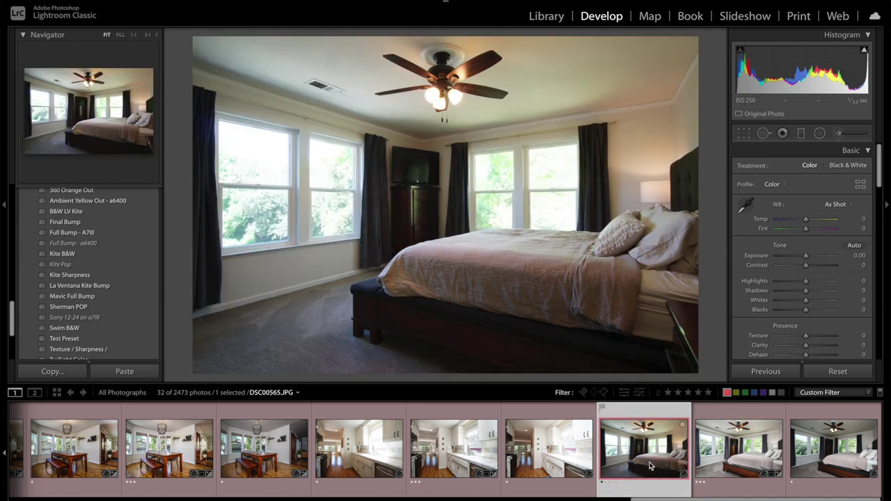
click(831, 457)
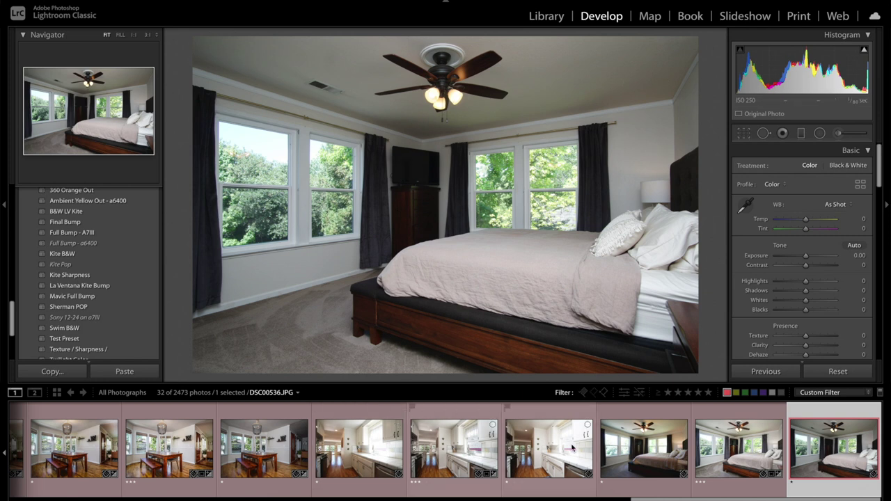
Try the Ambient Yellow Out - a6400 preset on DSC00565.JPG with Exposure raised to +0.70
click(642, 452)
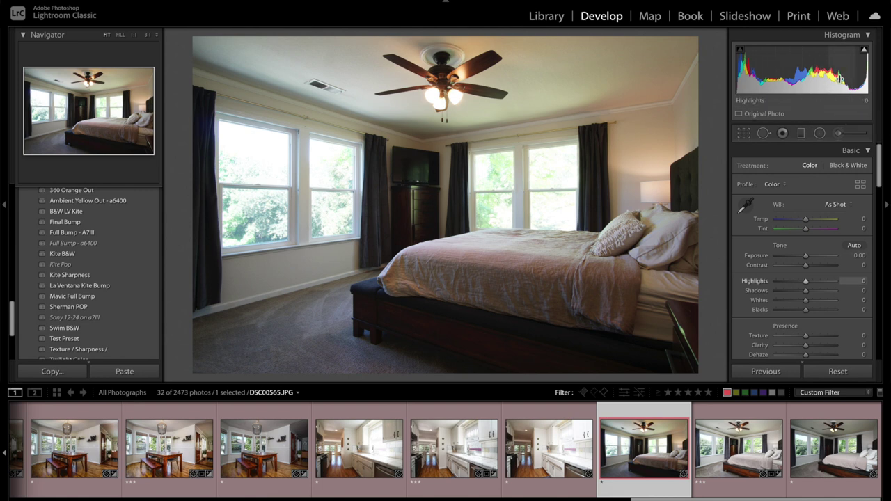
mouse_move(865, 54)
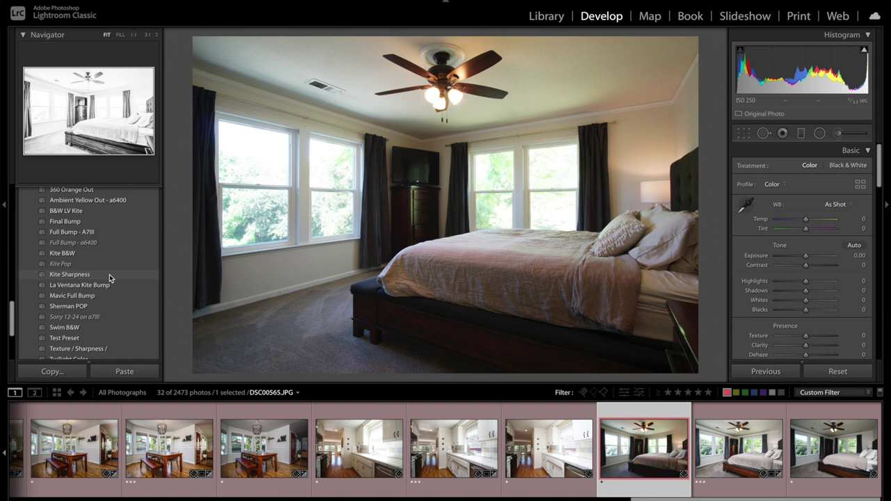
scroll(109, 278, up, 1)
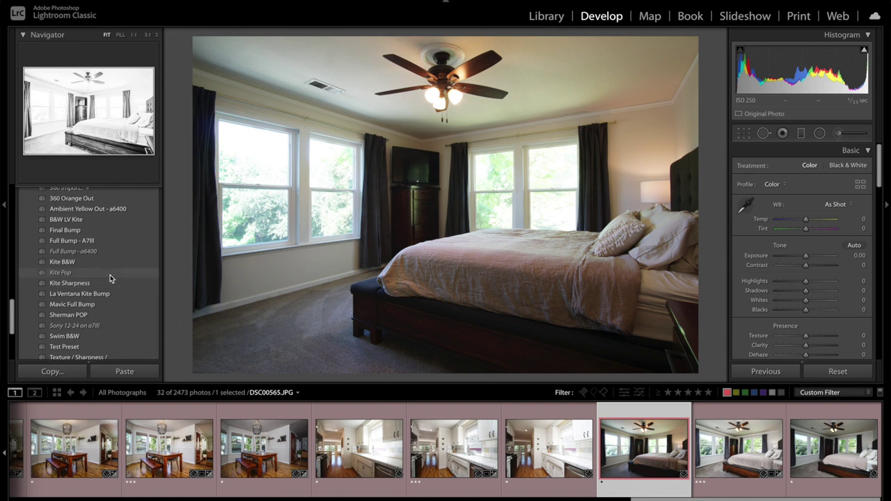
click(88, 209)
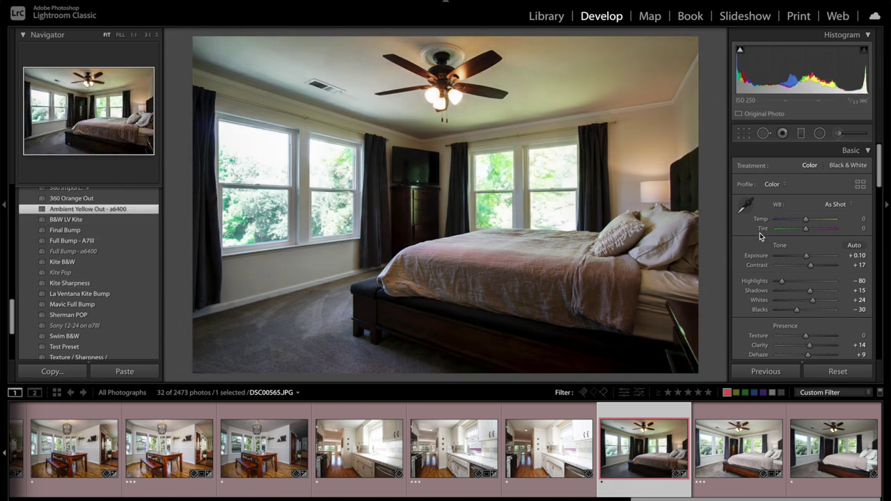
drag(806, 257, 806, 256)
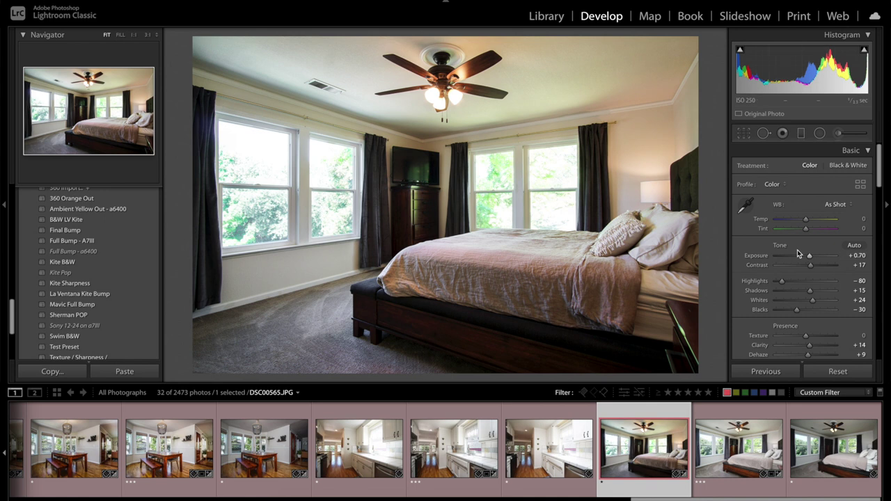
Try HSL Saturation at Orange -60, Yellow -58, Green -70 and Aqua -51, and reset all adjustments on DSC00565.JPG
scroll(799, 255, down, 2)
scroll(796, 256, down, 5)
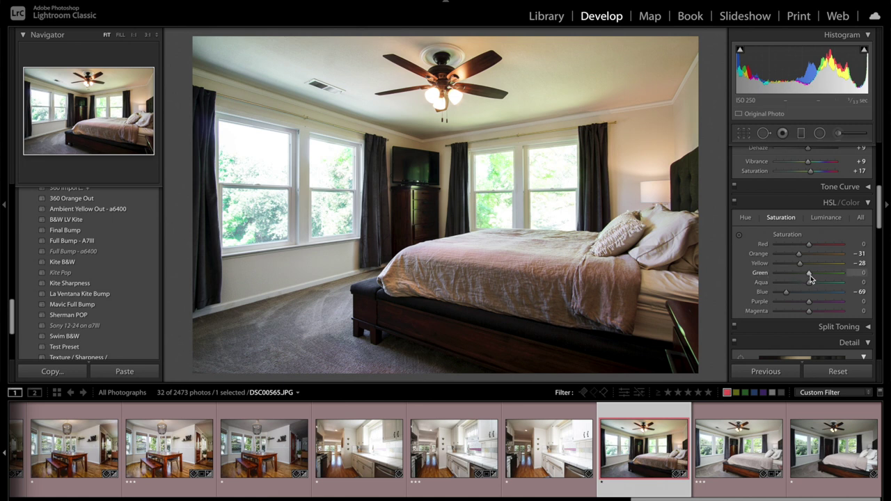
drag(809, 275, 791, 265)
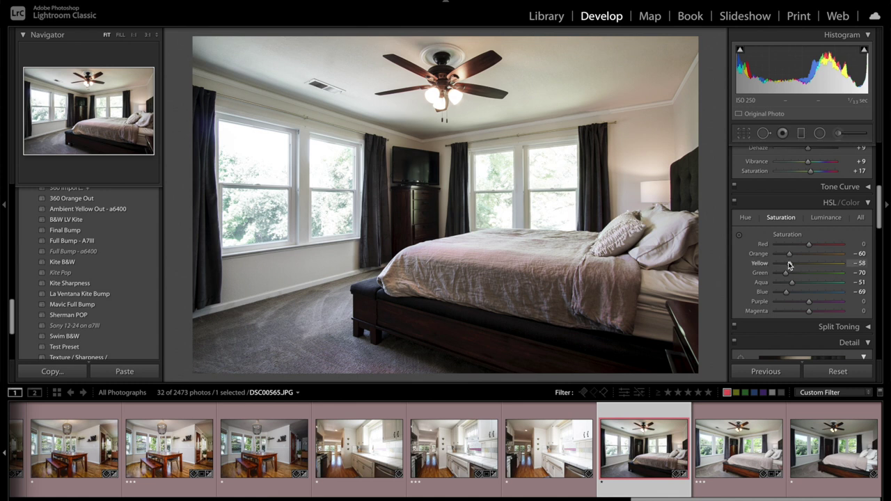
click(836, 372)
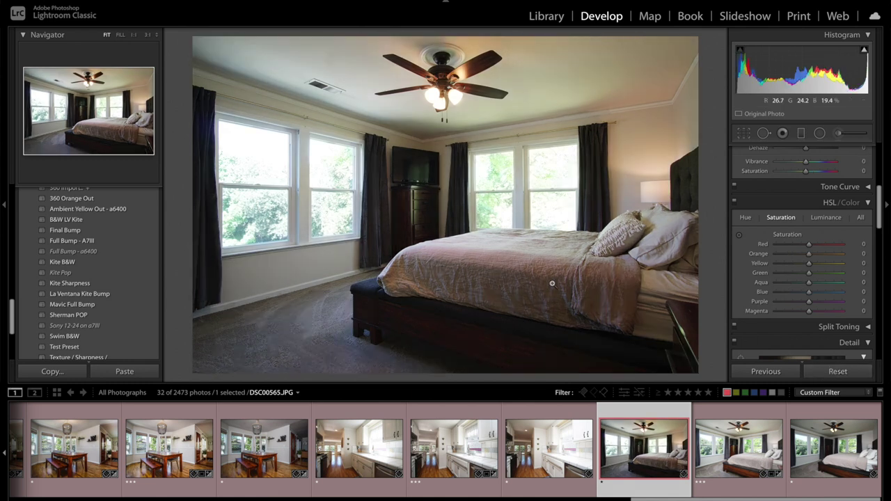
Paint the ceiling and upper walls of DSC00565.JPG with the Ceiling White adjustment brush at Size 24 and Flow 92
click(839, 135)
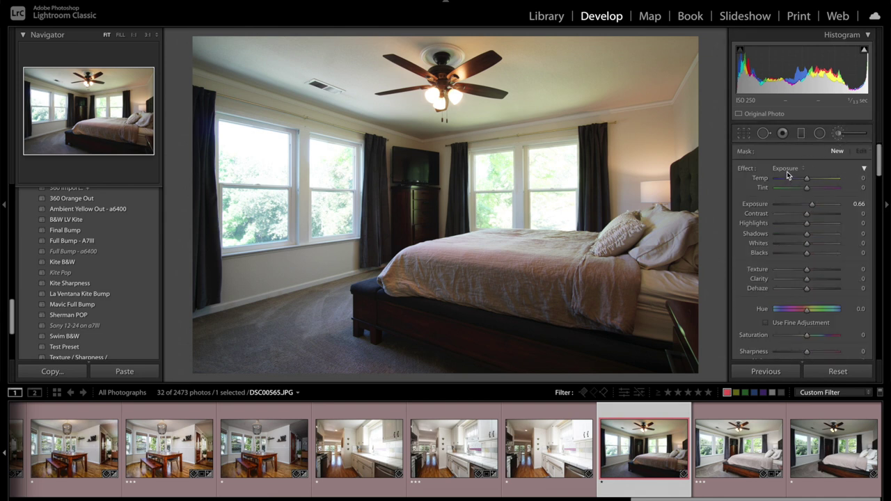
click(786, 169)
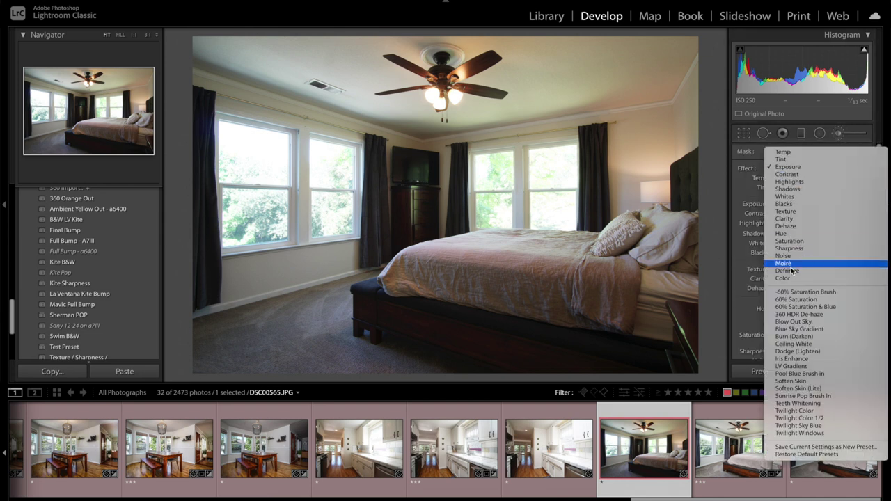
click(793, 344)
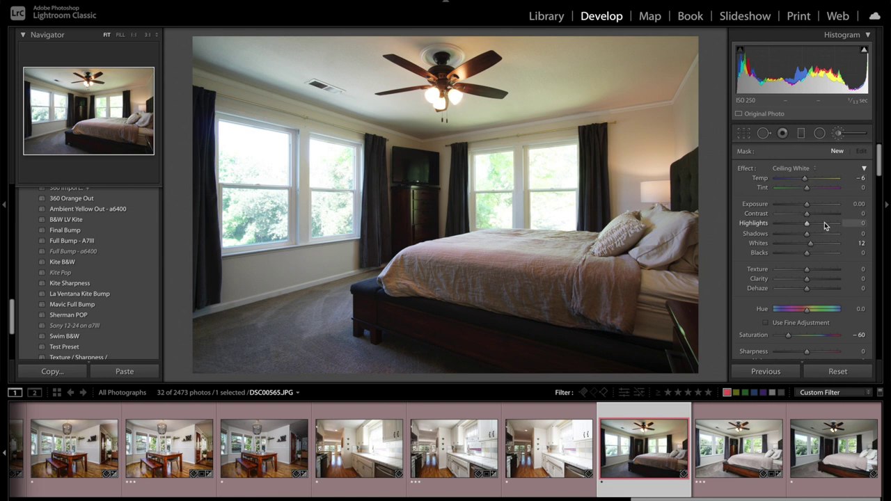
scroll(809, 243, down, 3)
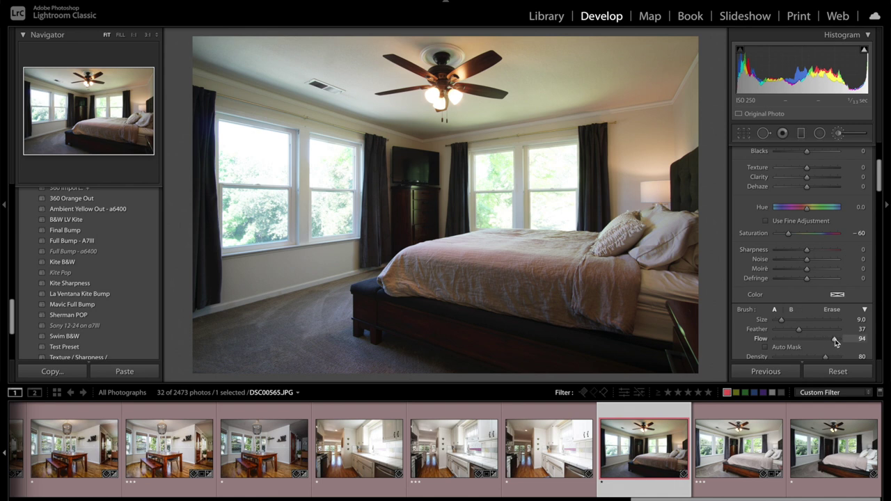
drag(835, 339, 832, 339)
scroll(581, 70, up, 5)
key(h)
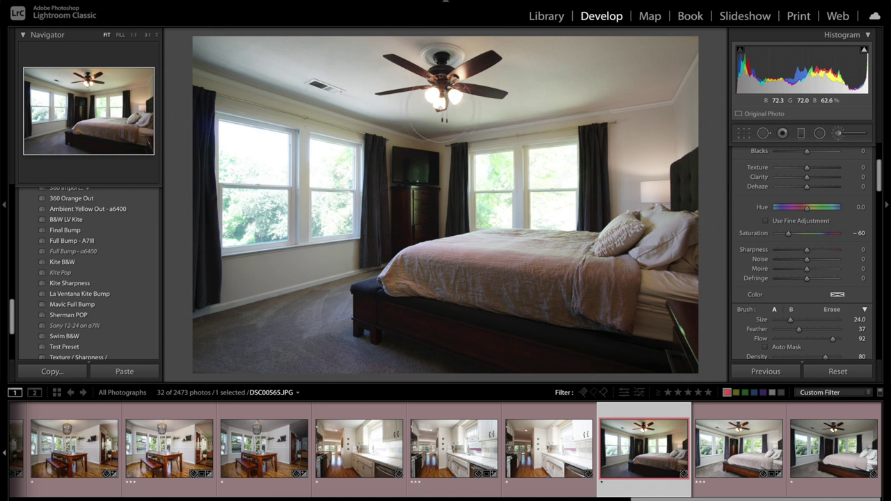
drag(526, 65, 509, 134)
Select DSC00565.JPG together with DSC00567.JPG and open both as layers in Photoshop
click(830, 460)
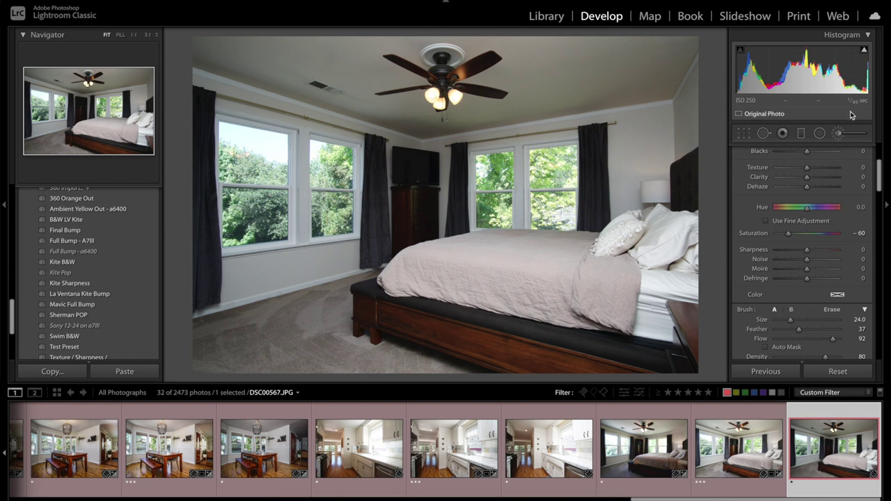
click(644, 446)
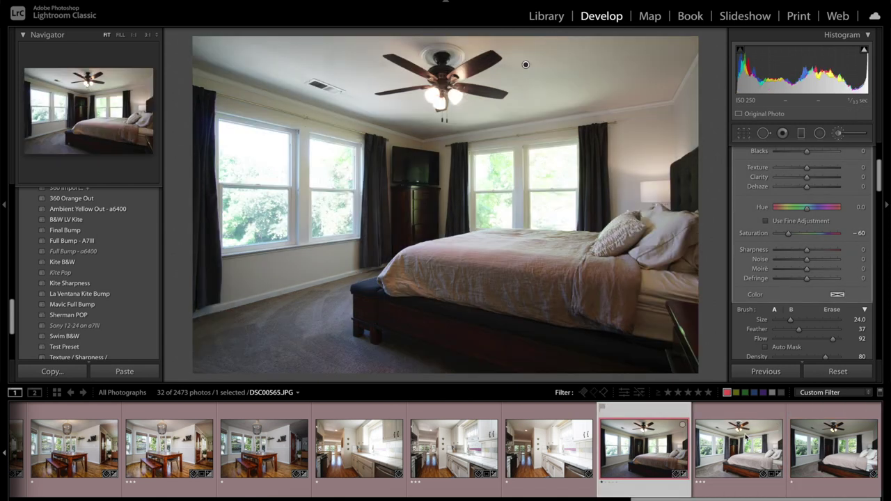
ctrl+click(815, 450)
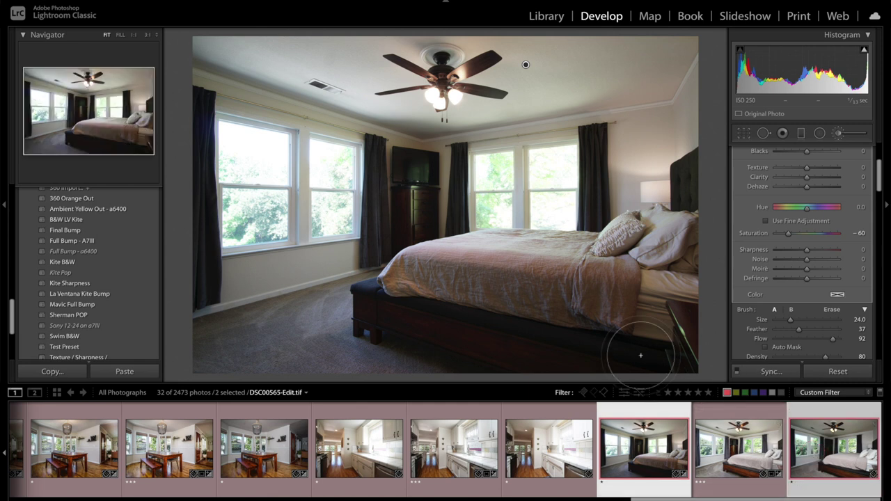
right_click(455, 196)
mouse_move(515, 303)
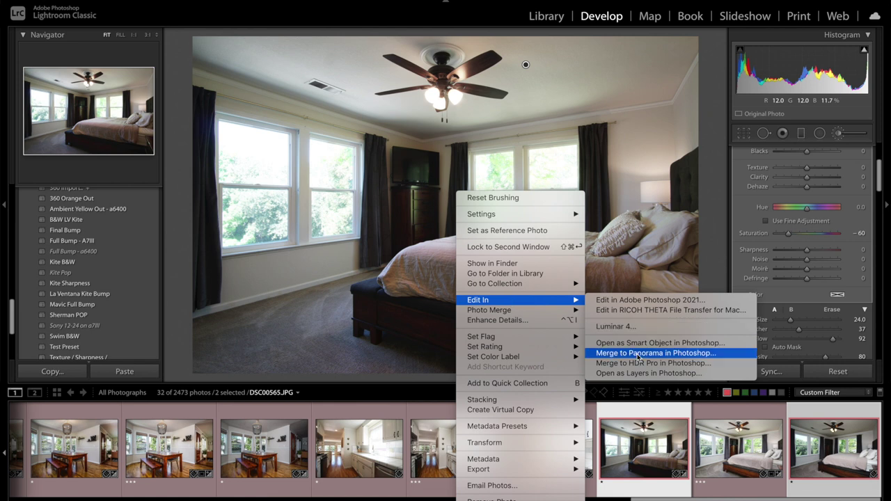
click(642, 374)
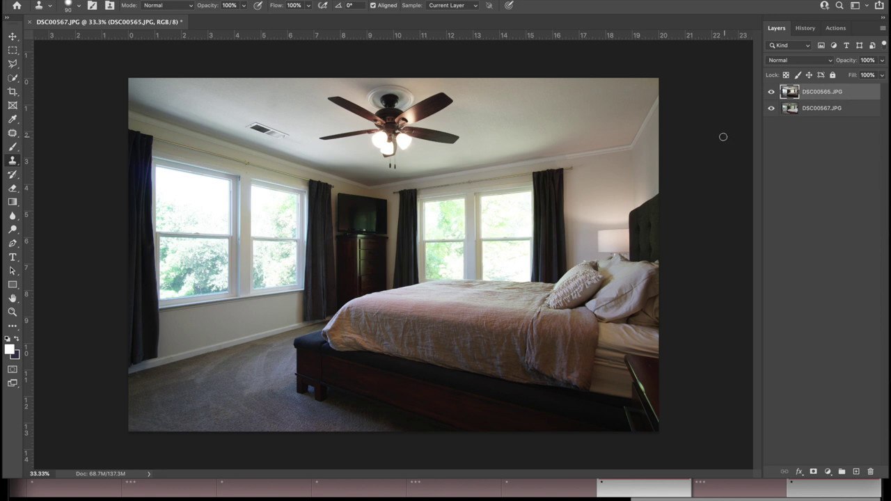
Add a black mask to the DSC00565.JPG layer and paint white over the bed, ceiling, walls and carpet with a 1900 px brush at 20% flow
alt+click(814, 473)
key(b)
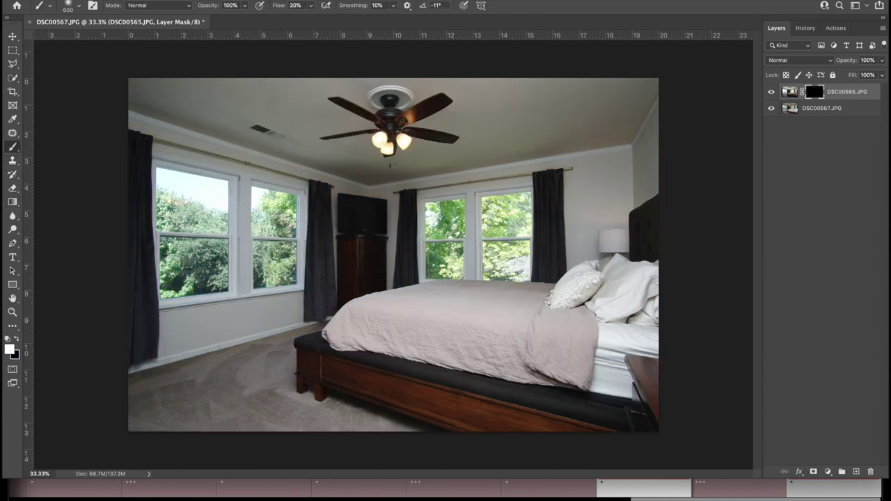
key(bracketright)
key(bracketright)
key(bracketright)
key(bracketright)
key(bracketright)
key(bracketright)
key(bracketright)
key(bracketright)
key(bracketright)
key(bracketright)
mouse_move(467, 383)
mouse_down()
mouse_move(578, 382)
mouse_move(414, 355)
mouse_move(542, 366)
mouse_move(615, 351)
mouse_move(603, 230)
mouse_up()
mouse_move(582, 132)
mouse_down()
mouse_move(529, 70)
mouse_move(583, 78)
mouse_move(211, 96)
mouse_move(209, 31)
mouse_up()
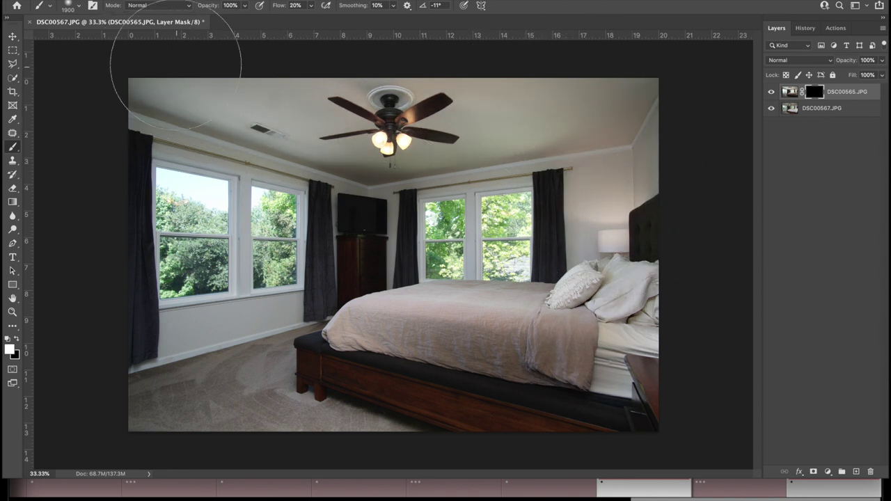
mouse_move(283, 340)
mouse_down()
mouse_move(350, 408)
mouse_move(314, 424)
mouse_move(149, 427)
mouse_move(349, 319)
mouse_up()
mouse_move(360, 216)
mouse_down()
mouse_move(647, 299)
mouse_move(662, 209)
mouse_move(597, 368)
mouse_move(651, 446)
mouse_up()
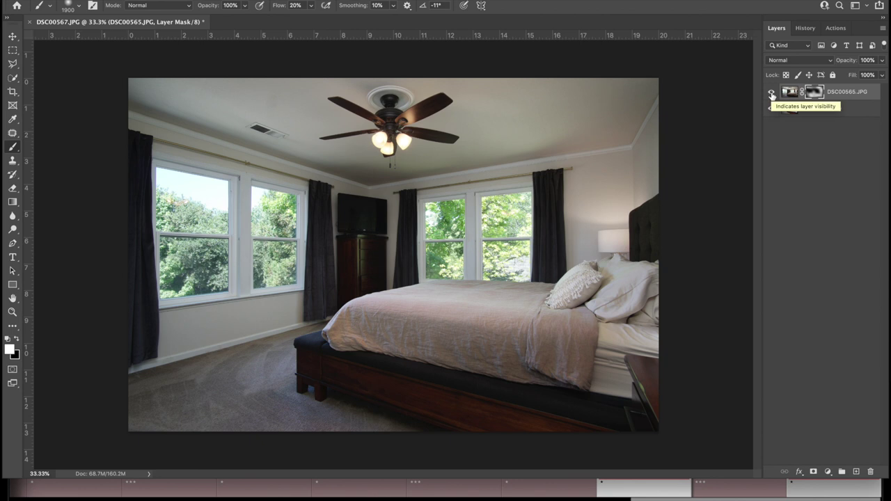
Compare the bedroom blend with the DSC00565.JPG layer hidden and shown, and save the blend back to Lightroom Classic
click(771, 94)
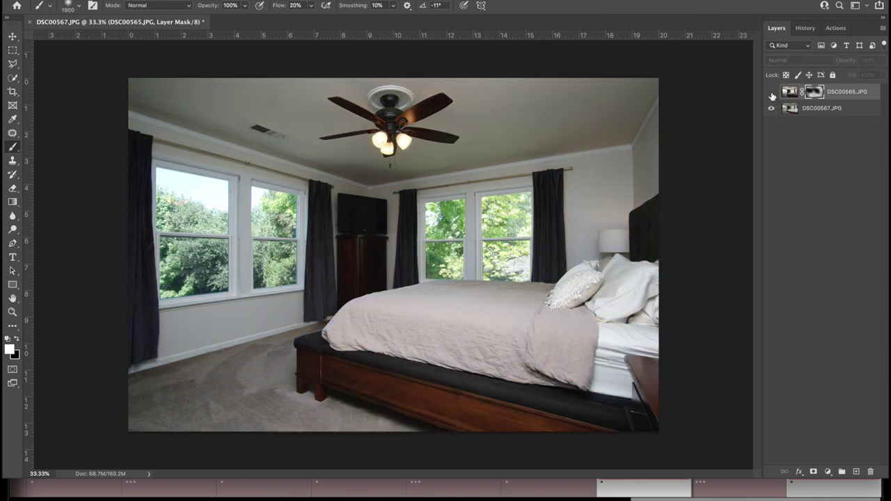
click(772, 94)
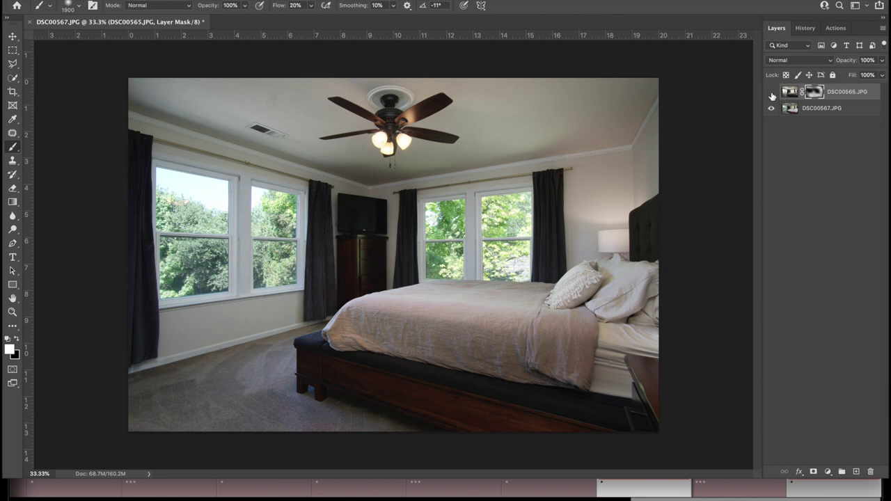
click(771, 95)
click(772, 95)
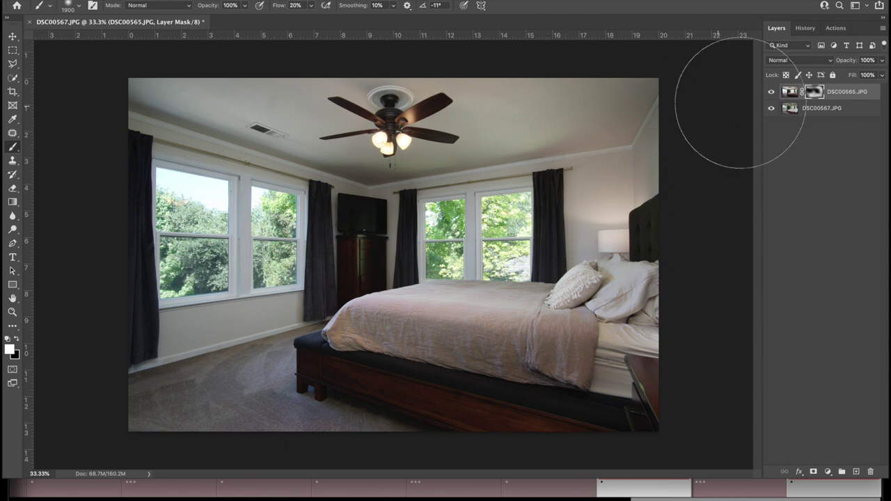
click(771, 94)
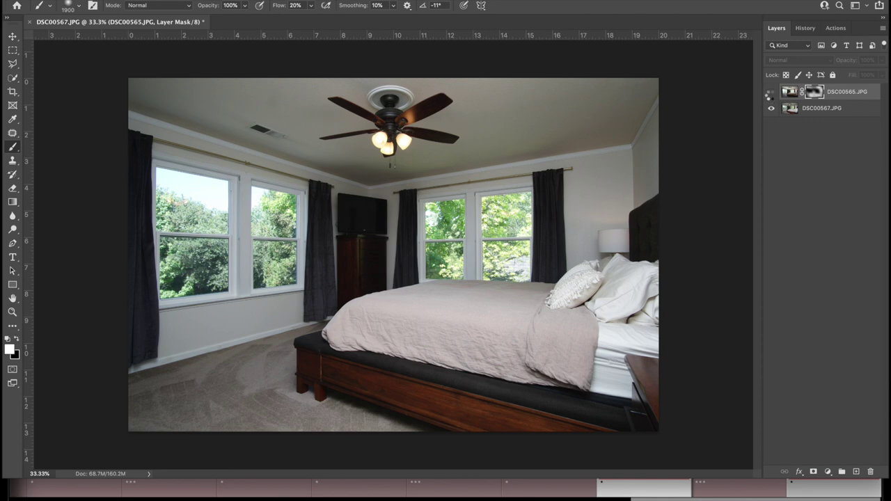
key(ctrl+s)
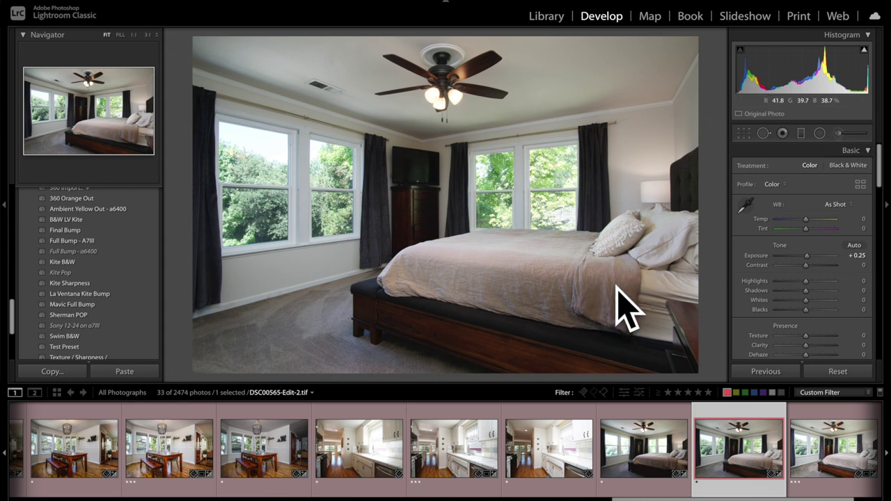
Brush Exposure 0.49 onto the dark near corner of the bedding in DSC00565-Edit-2.tif
click(840, 135)
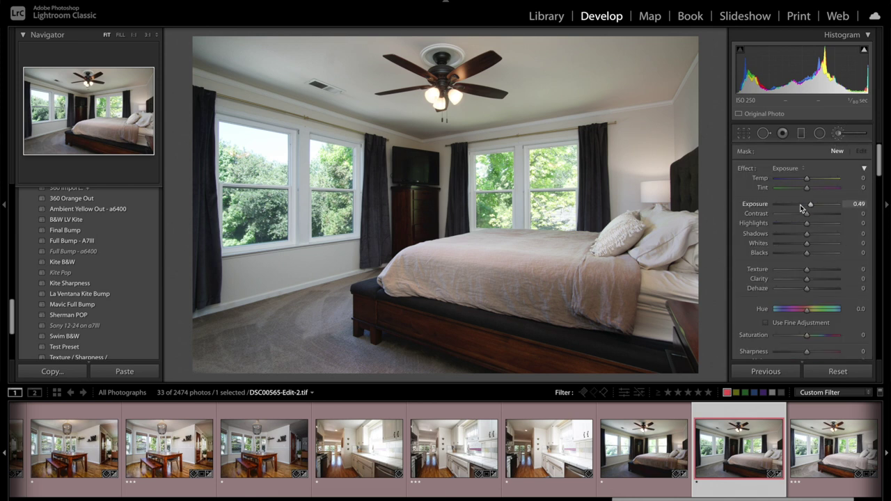
click(616, 304)
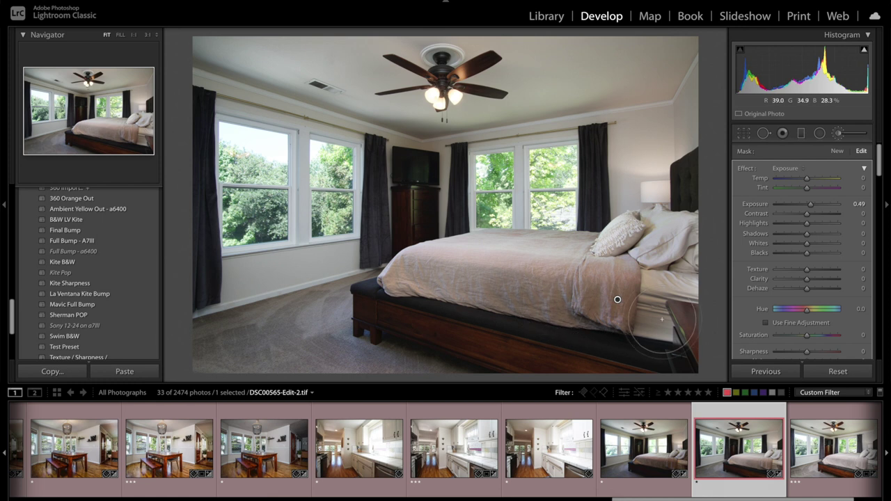